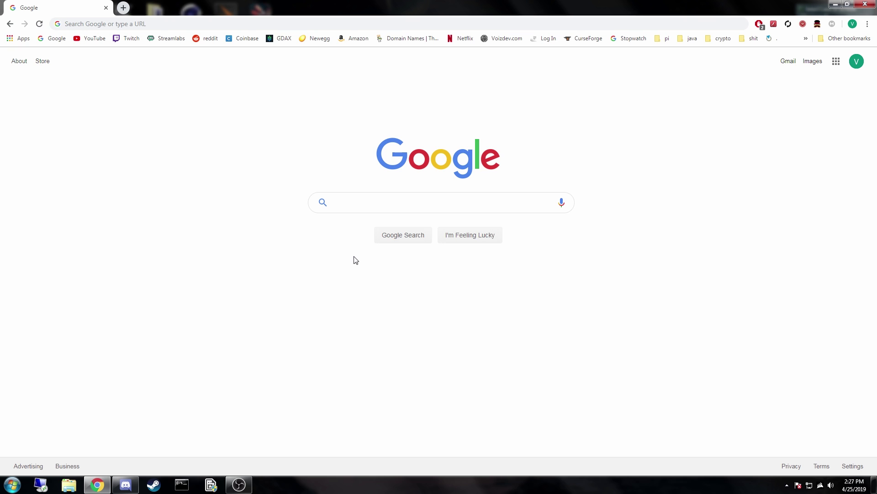
Go to Minecraft.net and open the Buy Minecraft store page.
click(175, 25)
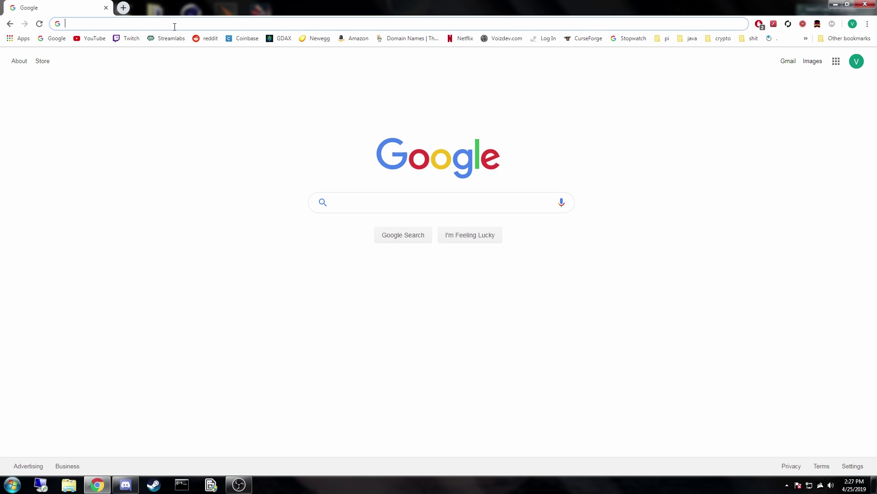
text(Minecraft)
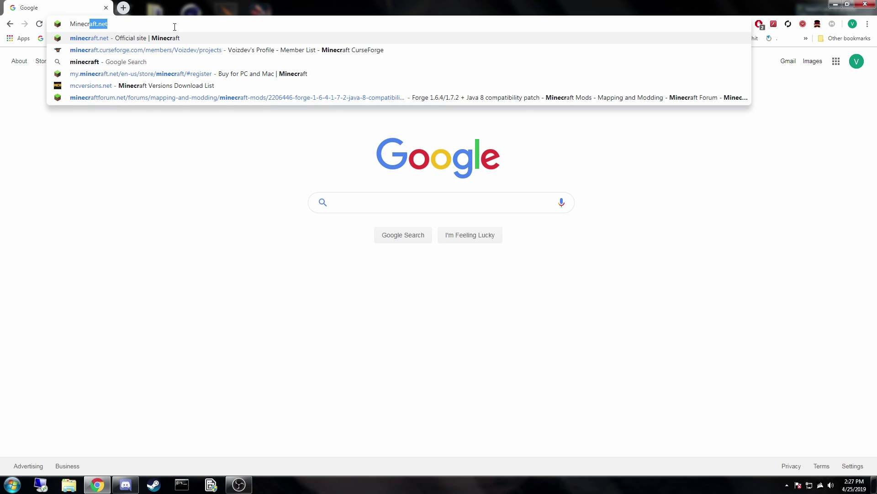
text(.net)
key(Return)
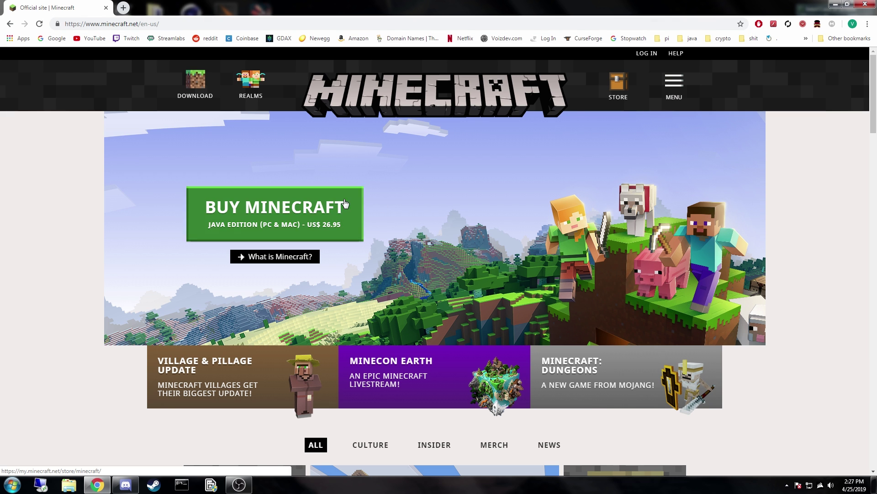
click(202, 83)
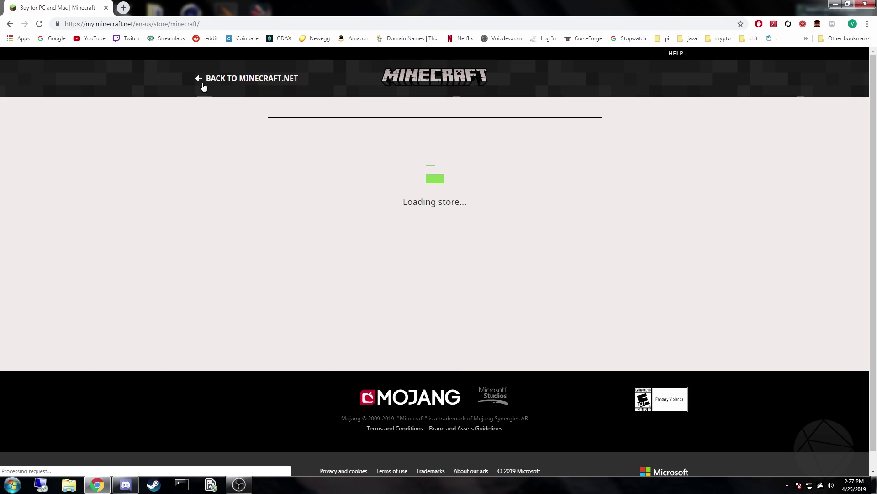
Change the address to my.minecraft.net/download to load the Java Edition download page.
scroll(254, 245, down, 3)
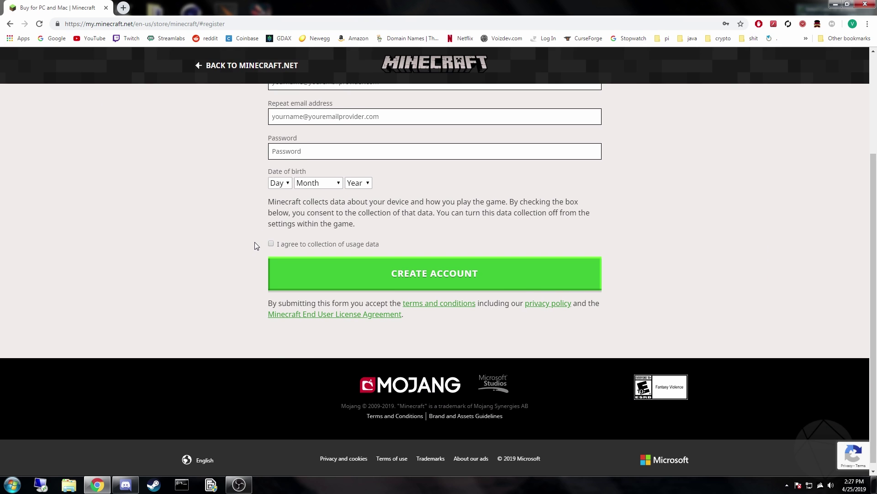
scroll(380, 345, up, 3)
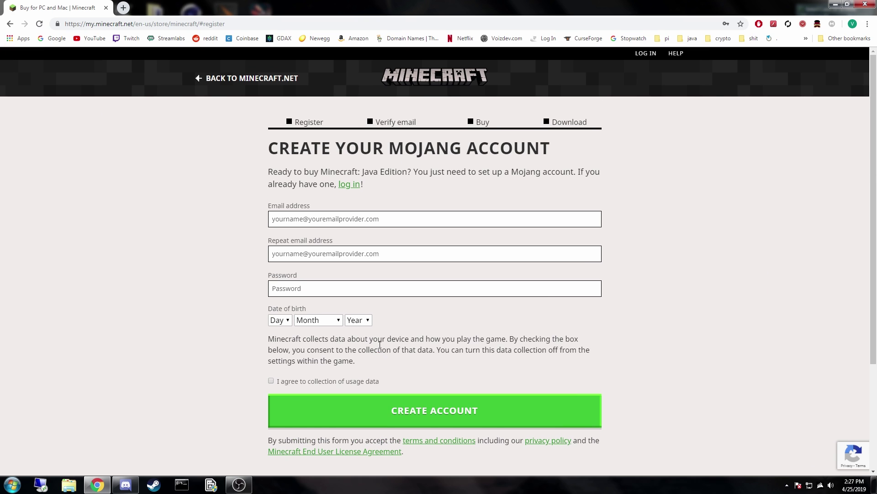
drag(224, 25, 143, 26)
text(down)
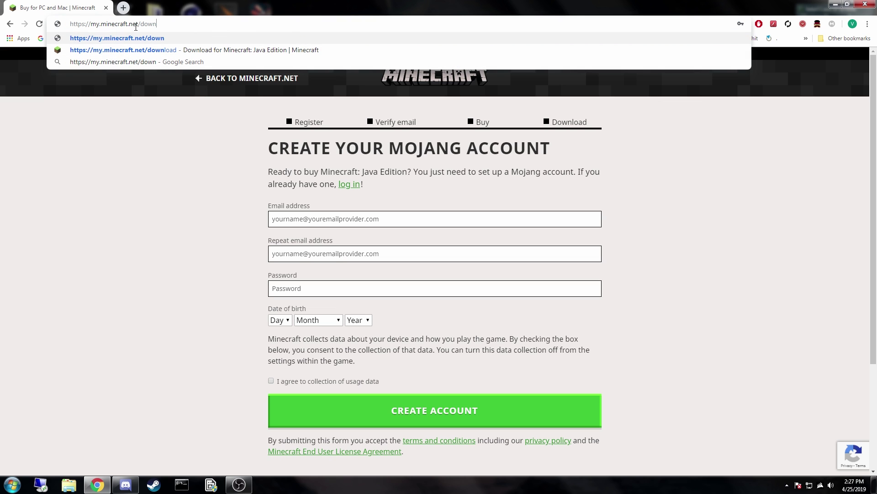
text(load)
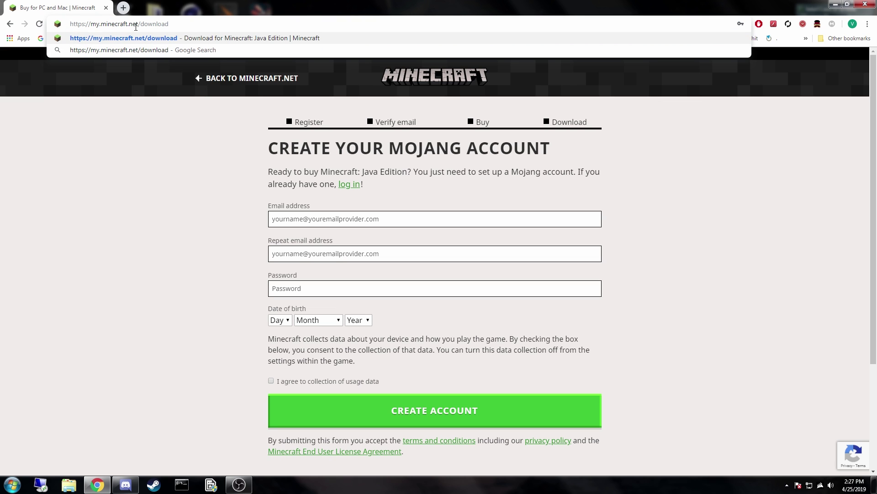
key(Return)
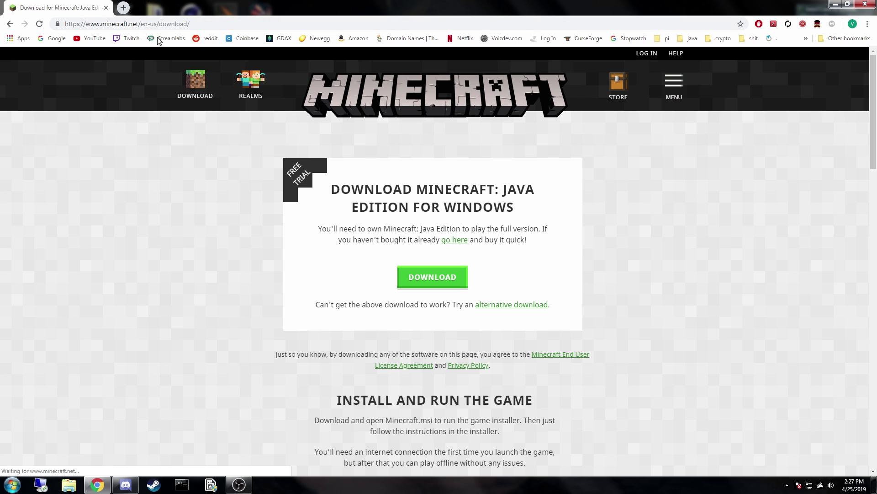
Scroll down to the server cards and choose GET IT HERE under Java Edition Server Software.
scroll(522, 217, down, 3)
scroll(512, 240, down, 5)
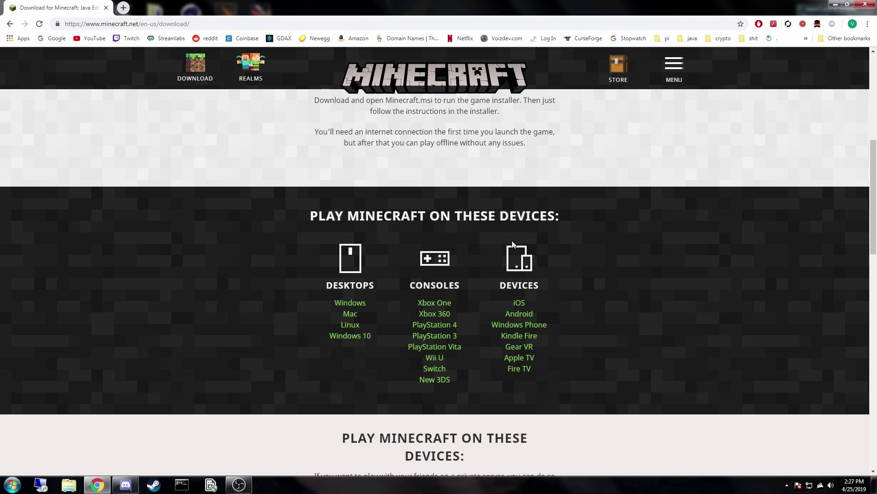
scroll(511, 240, down, 5)
scroll(512, 242, down, 4)
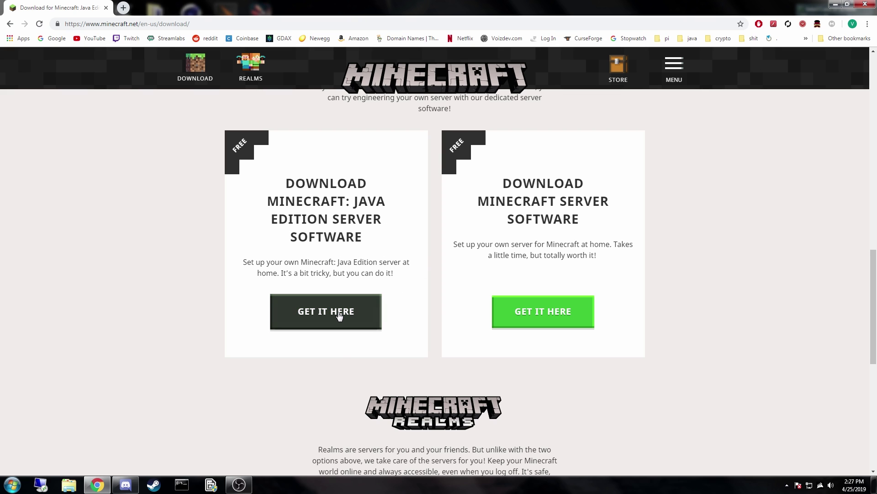
click(342, 313)
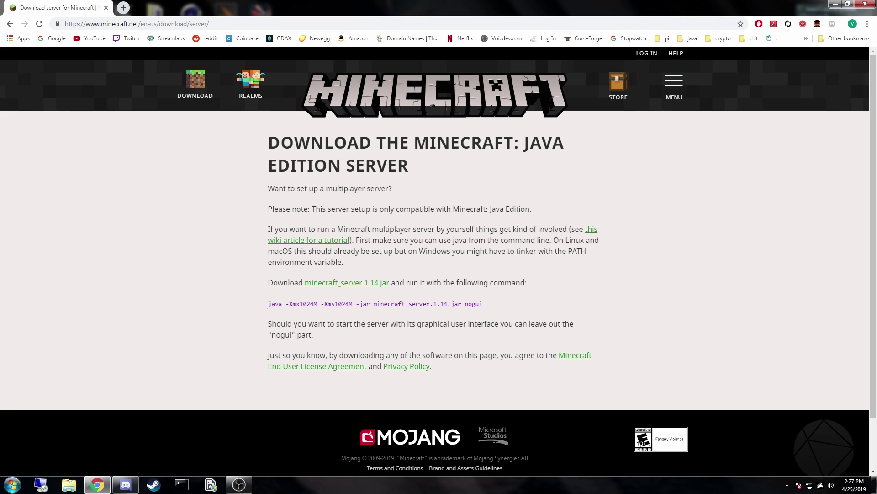
Download minecraft_server.1.14.jar, keep it despite the warning, and drag it onto the desktop.
drag(269, 305, 485, 309)
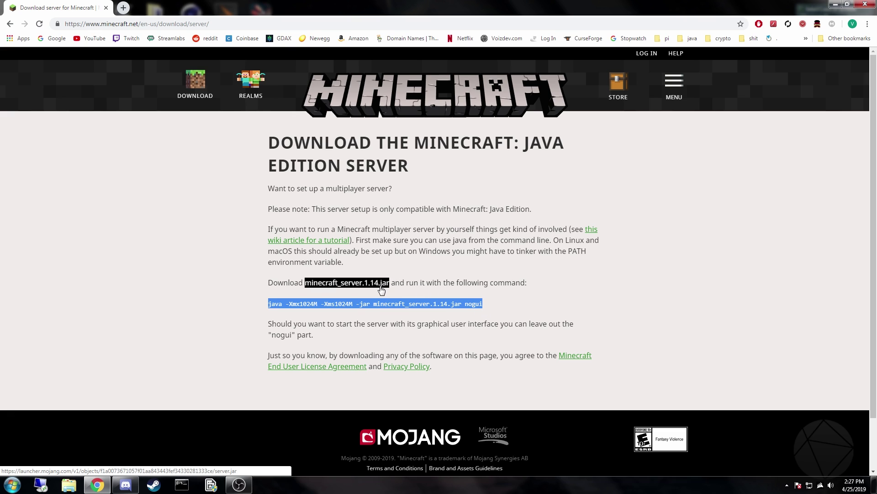
click(566, 308)
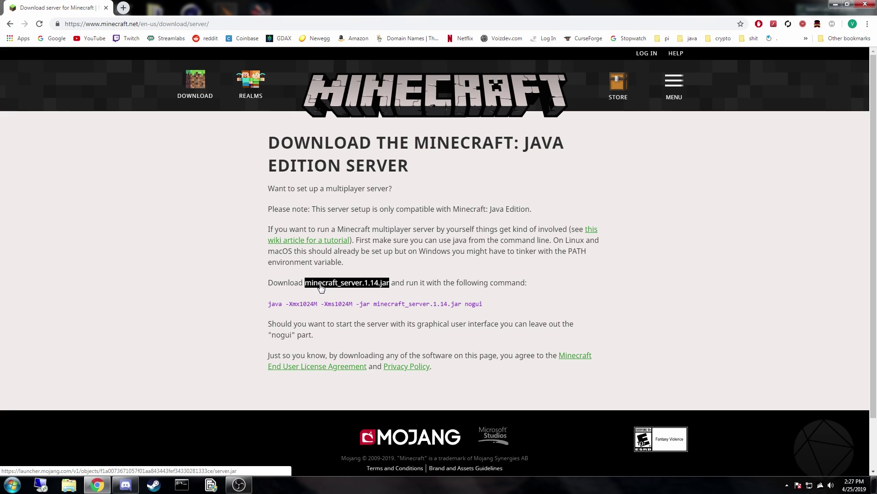
click(323, 287)
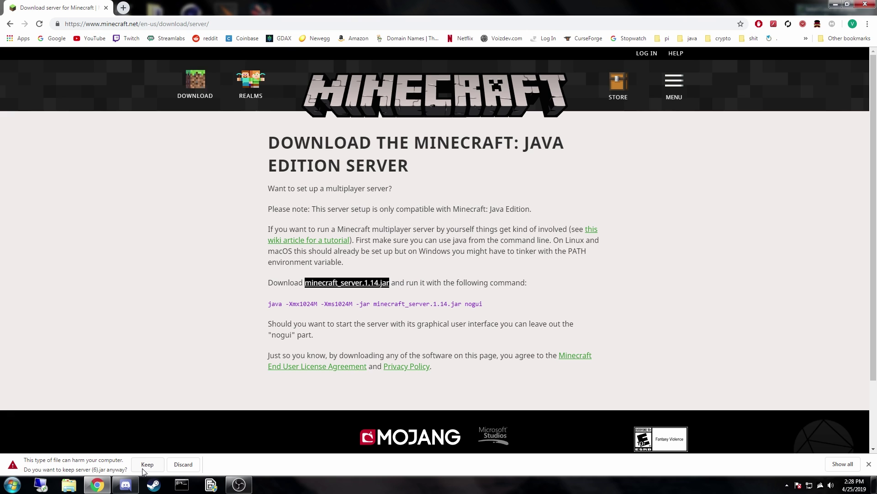
click(144, 465)
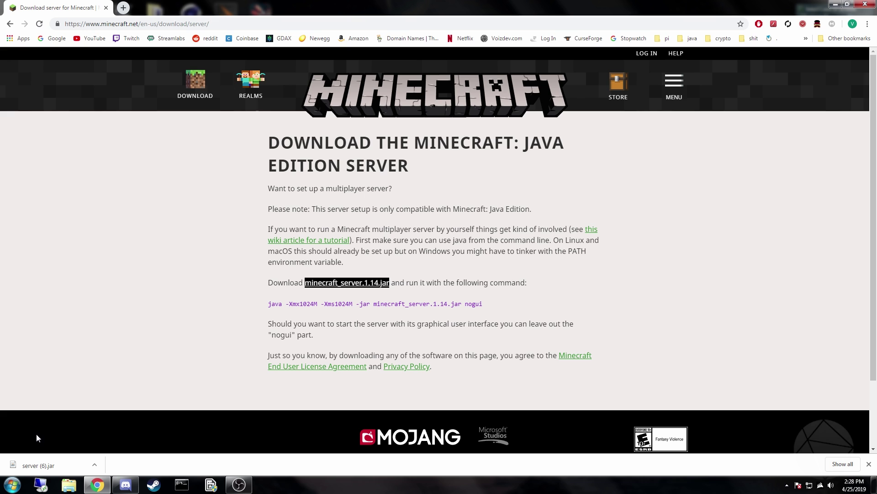
drag(45, 465, 576, 199)
Create a new desktop folder named tutorial.
right_click(573, 236)
mouse_move(603, 323)
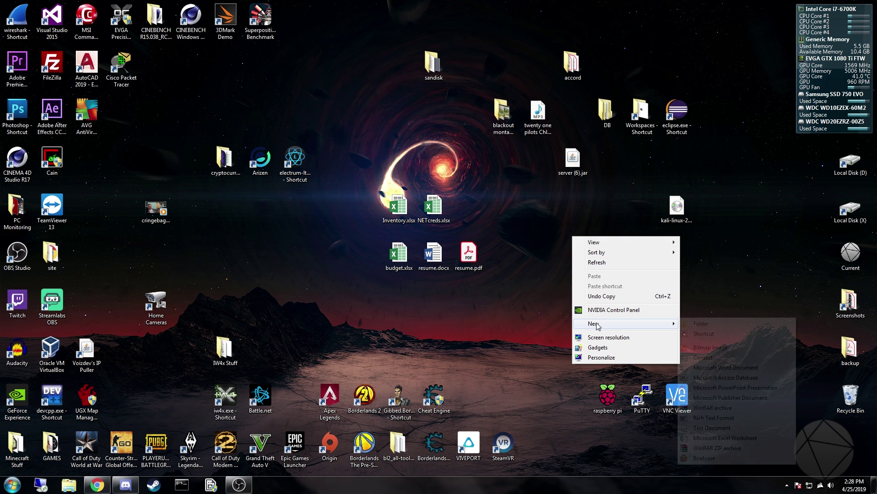
click(696, 323)
text(tutorial)
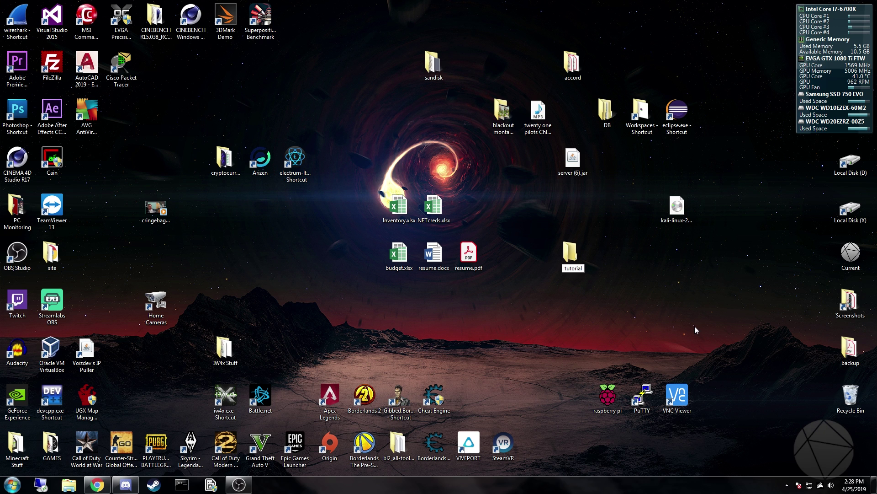
key(Return)
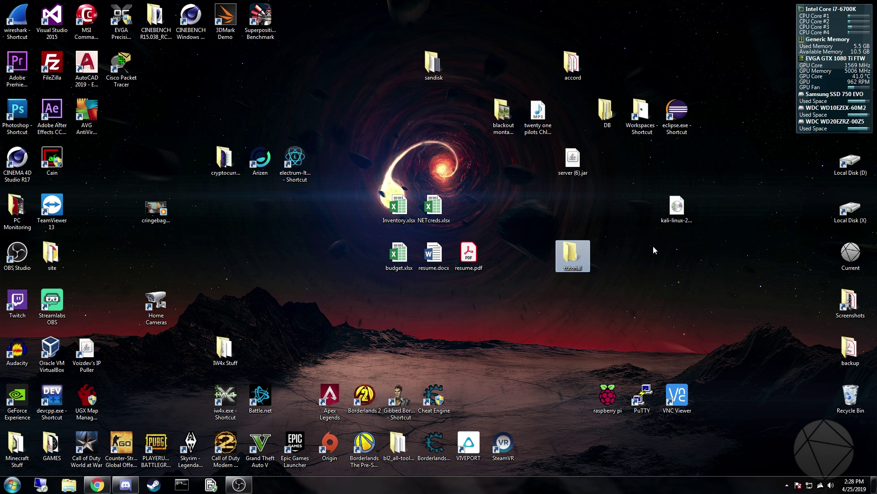
Open tutorial and rename the server (6).jar file to minecraftserver.jar.
double_click(572, 263)
click(214, 126)
right_click(241, 128)
click(269, 307)
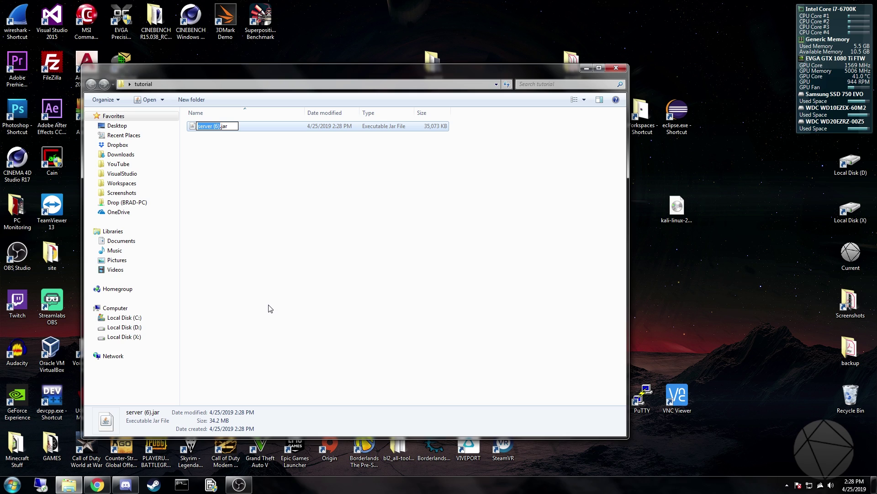
text(minecraftserver)
click(270, 308)
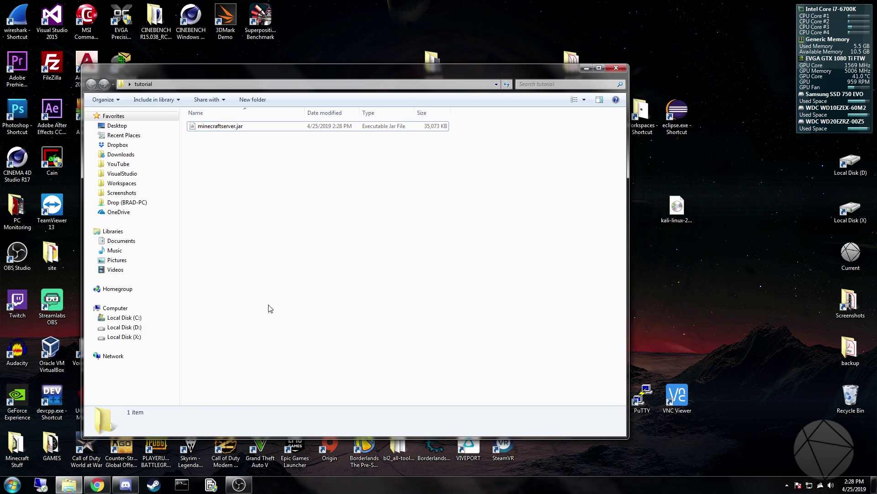
click(218, 132)
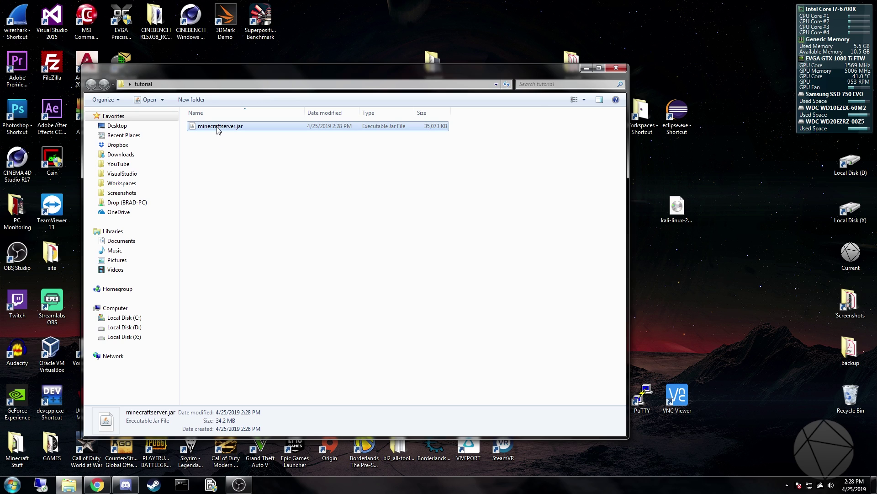
Highlight the java server launch command on the download page, then hide the browser.
click(104, 485)
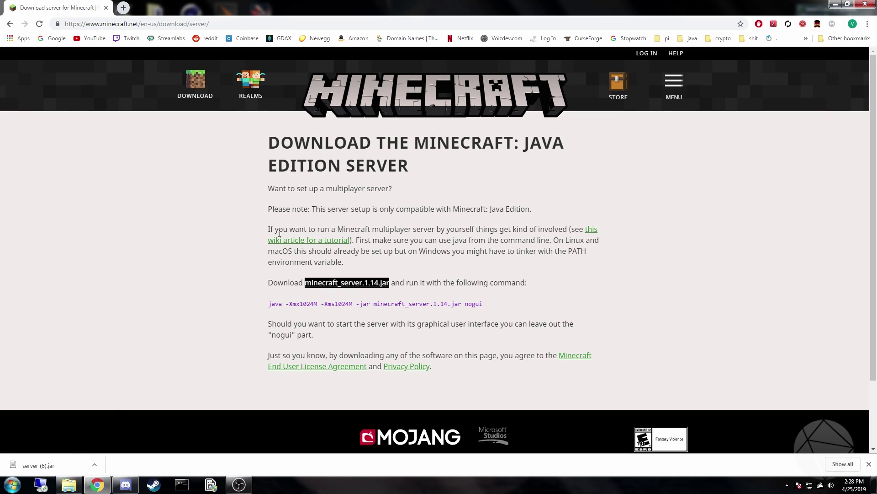
drag(268, 303, 482, 309)
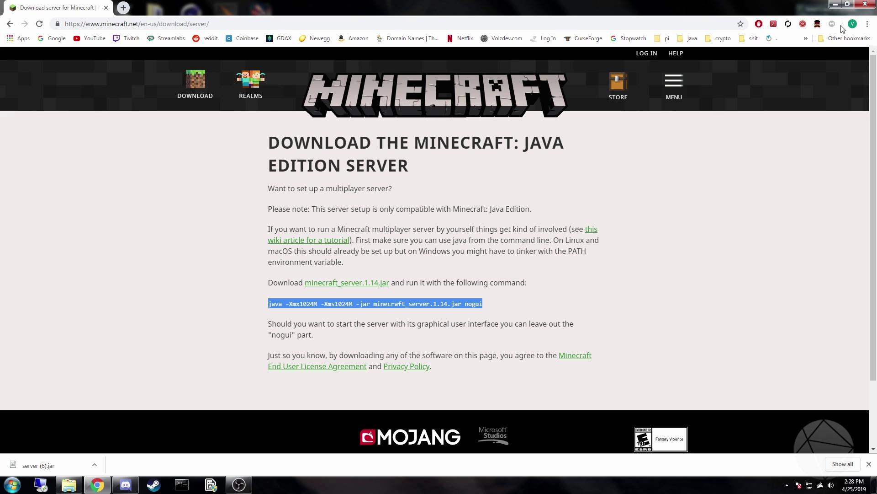
click(835, 5)
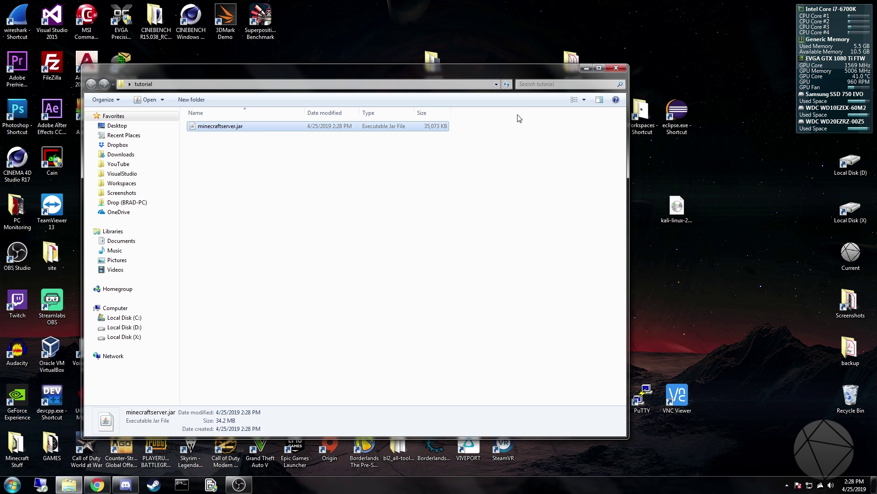
Create a new text document in tutorial and name it run.bat, replacing the .txt extension.
right_click(266, 165)
mouse_move(303, 273)
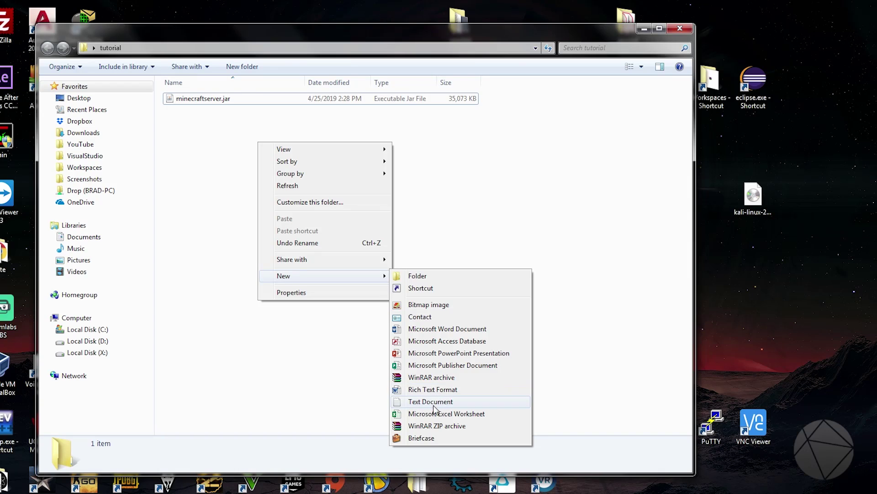
click(433, 404)
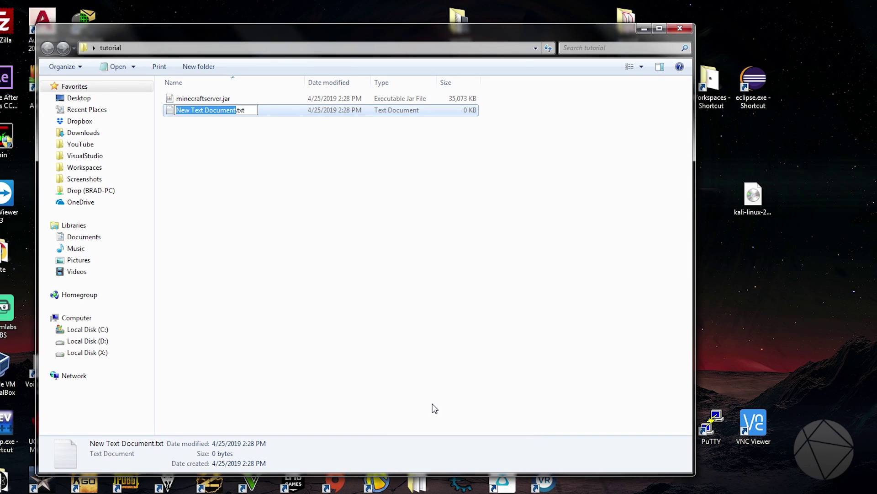
text(run)
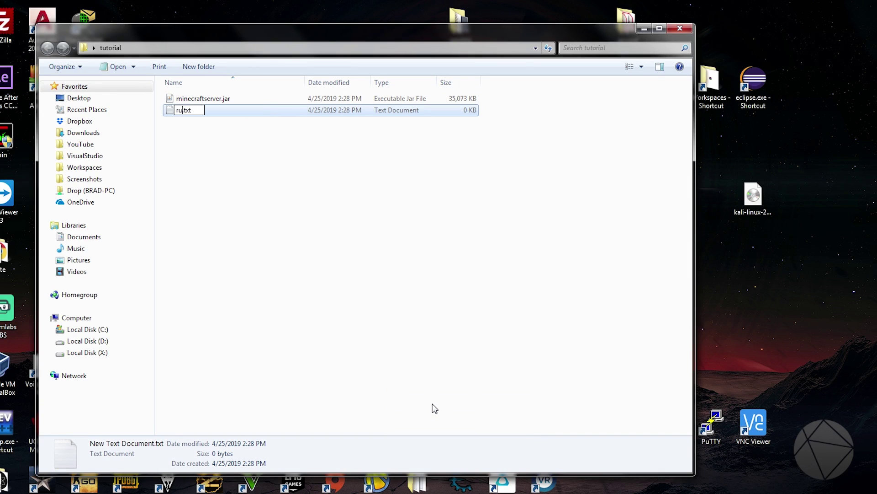
drag(199, 111, 190, 112)
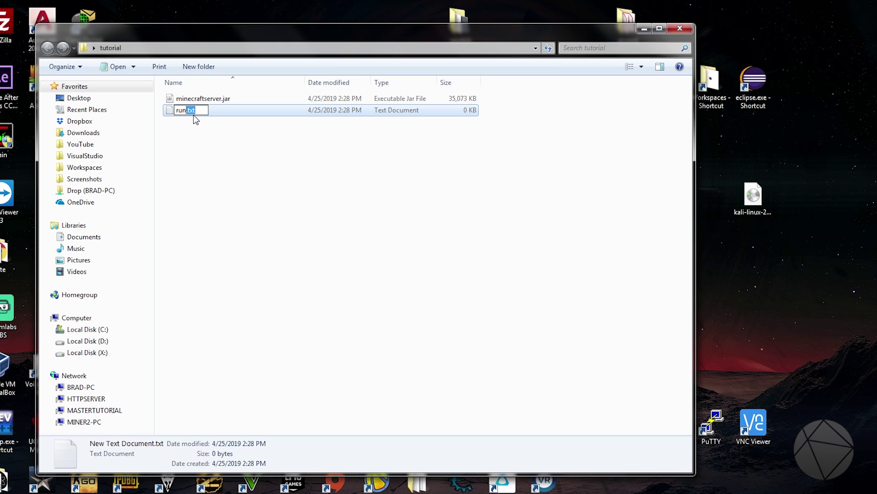
text(bat)
key(Return)
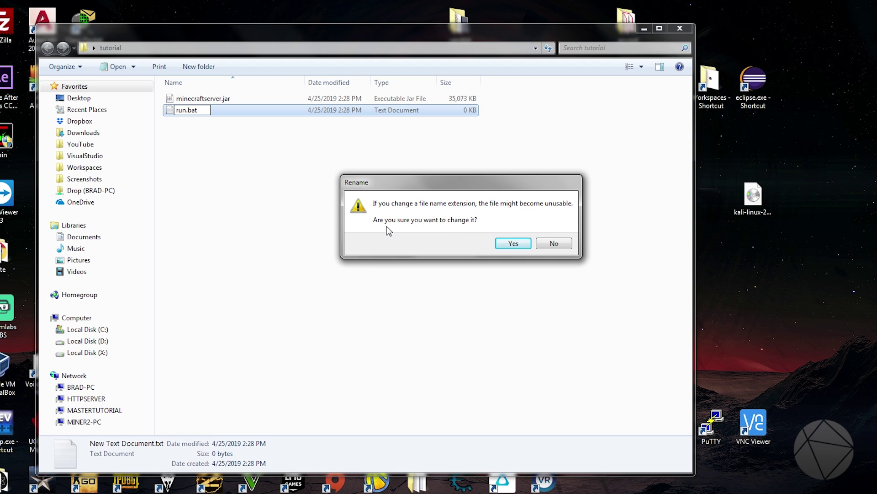
click(508, 244)
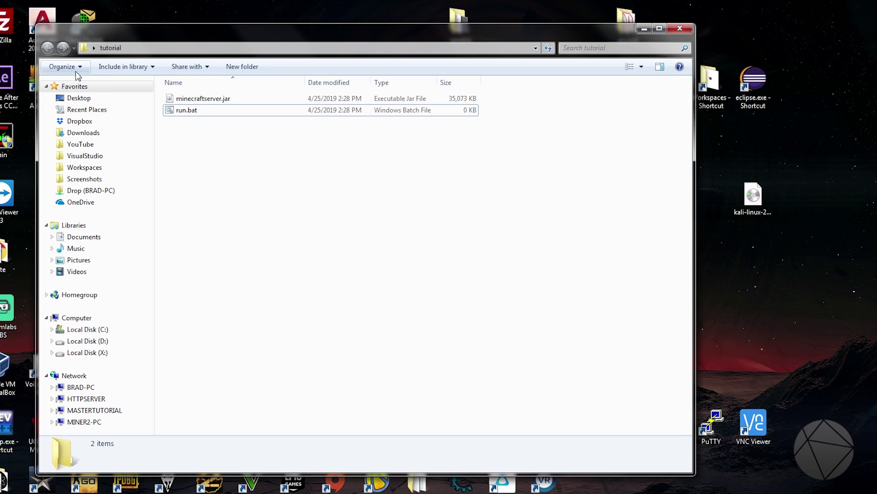
click(54, 69)
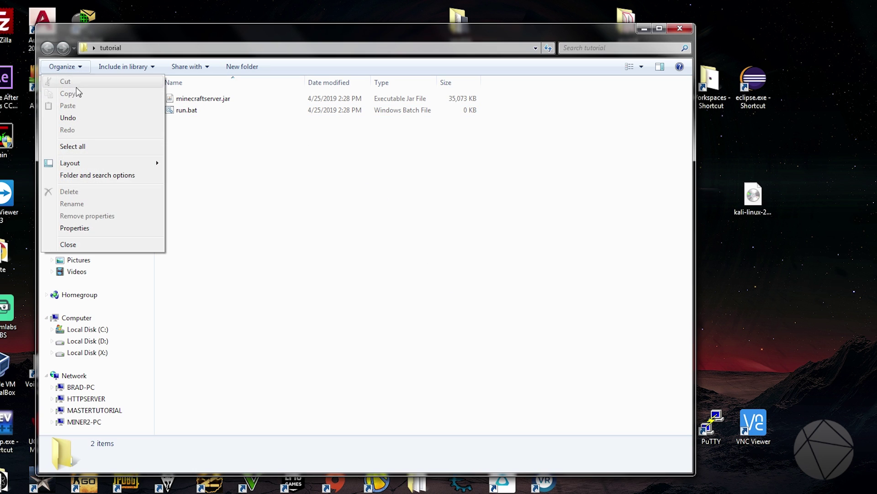
click(134, 178)
drag(154, 90, 355, 105)
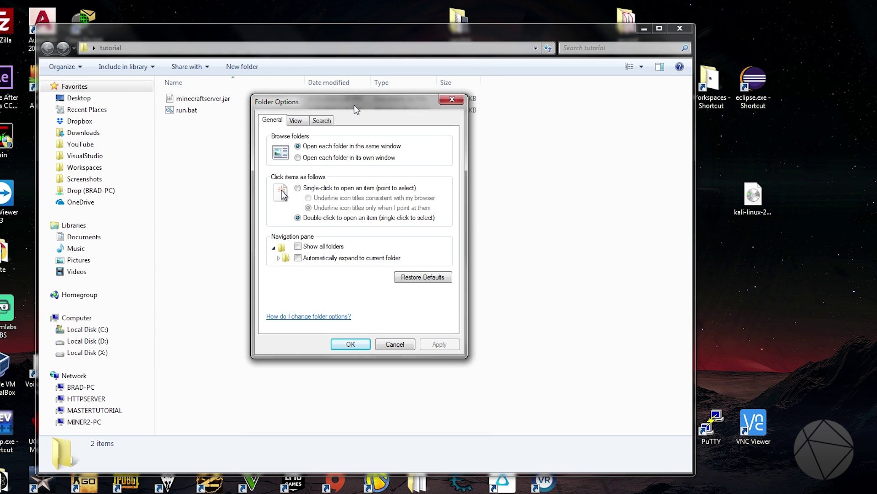
click(297, 121)
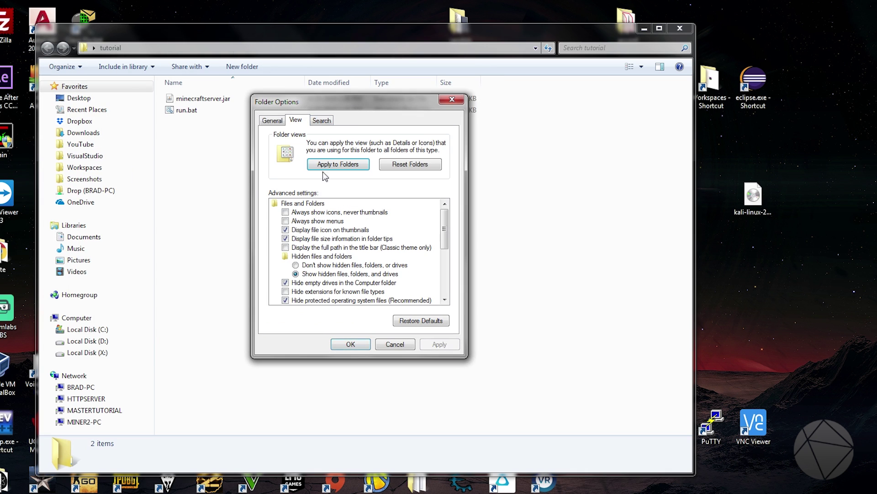
drag(442, 230, 450, 247)
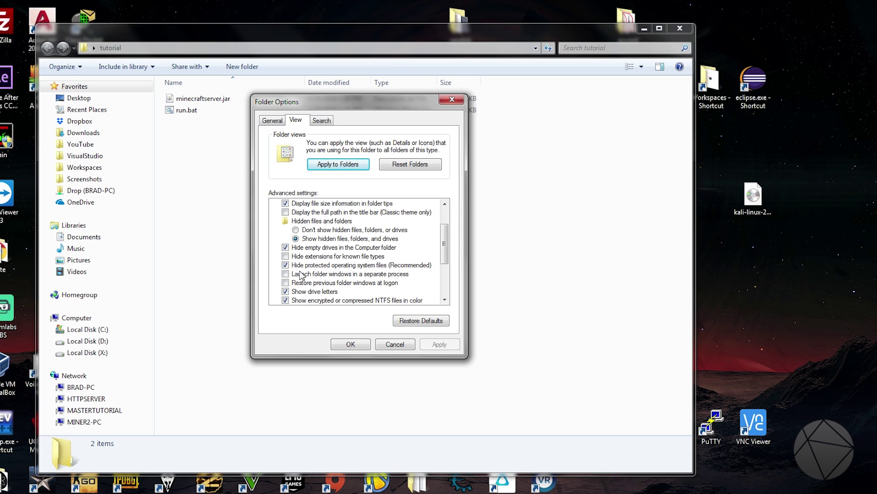
double_click(285, 257)
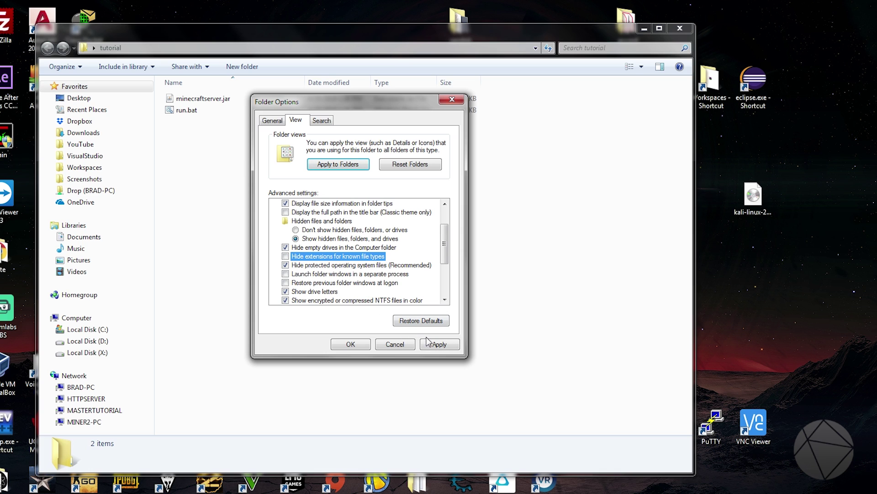
click(421, 343)
click(338, 345)
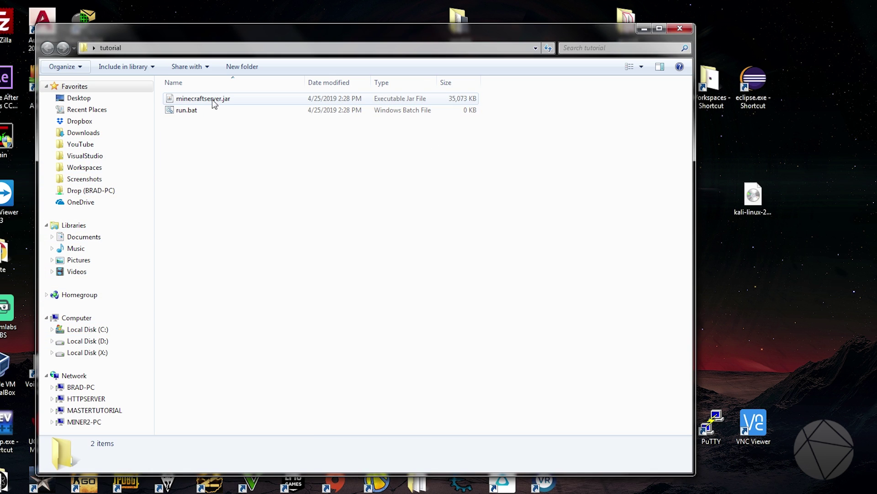
Open run.bat in Notepad++ and move the editor to the right side of the screen.
right_click(187, 115)
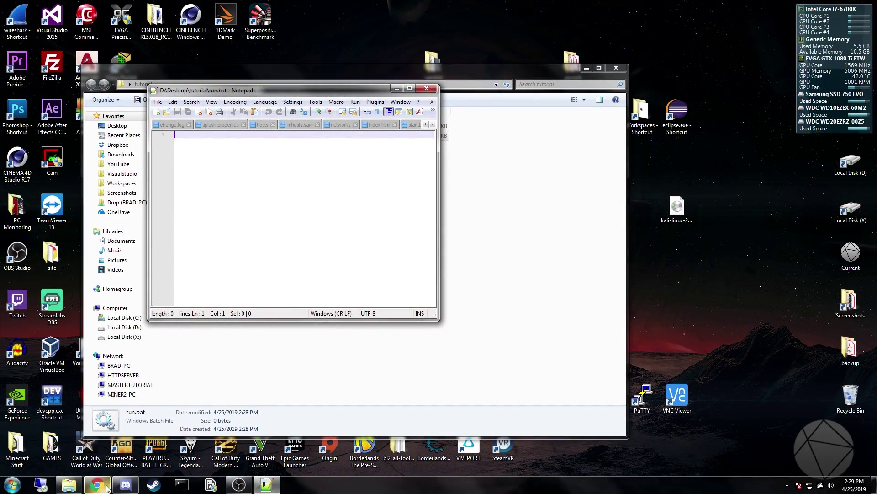
click(97, 485)
click(268, 484)
drag(378, 93, 761, 81)
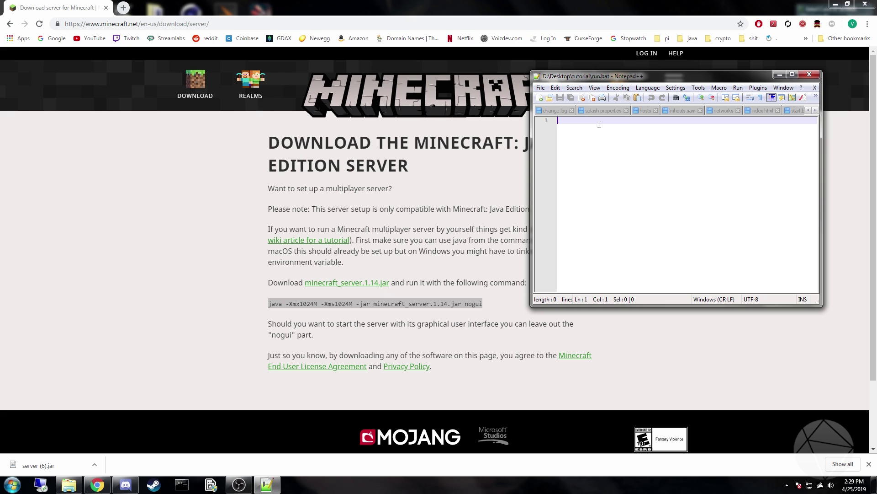
Copy the java server command from the download page and paste it into run.bat.
right_click(336, 300)
click(352, 308)
click(267, 484)
right_click(710, 150)
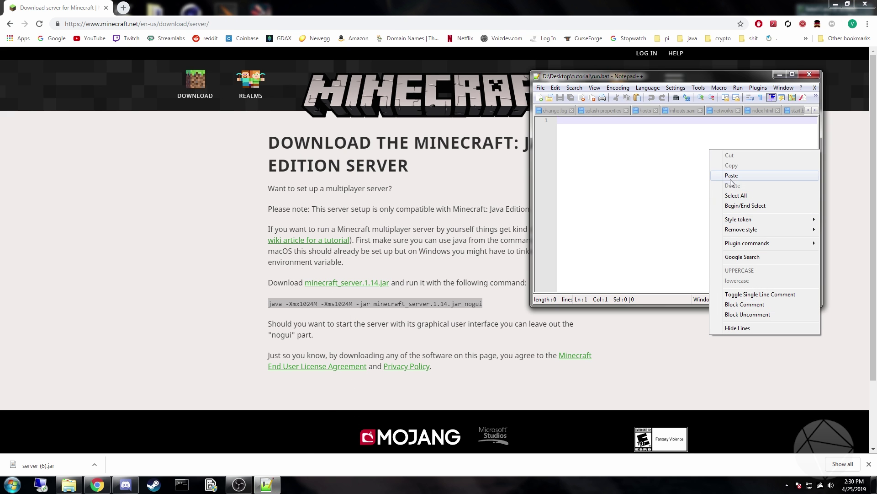
click(731, 176)
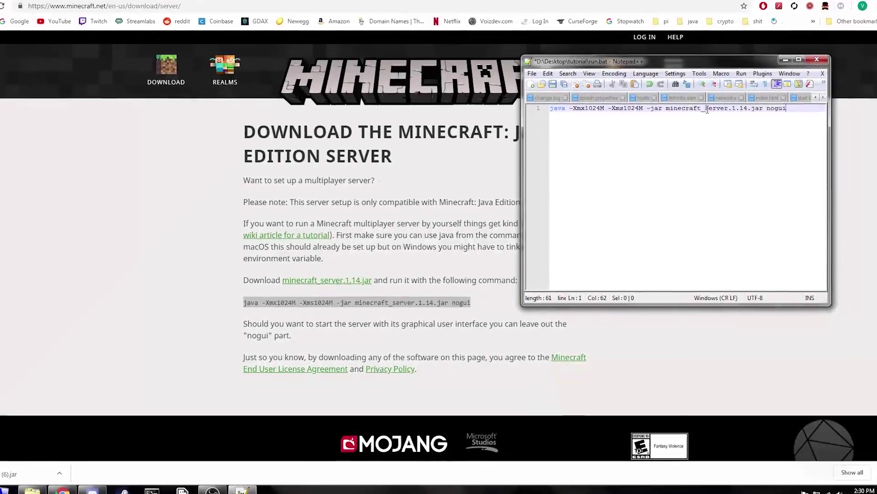
Change the jar name from minecraft_server.1.14.jar to minecraftserver.jar and save run.bat.
drag(666, 109, 768, 92)
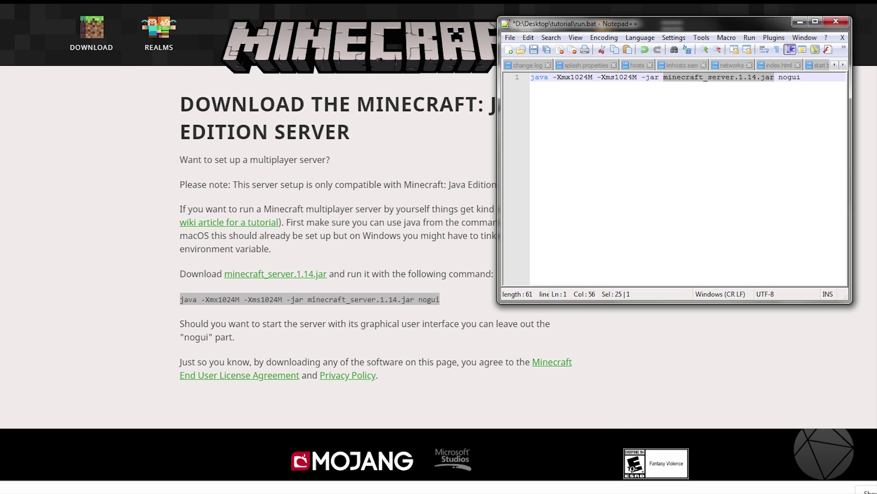
key(alt+Tab)
click(707, 78)
key(BackSpace)
drag(752, 77, 730, 77)
key(Delete)
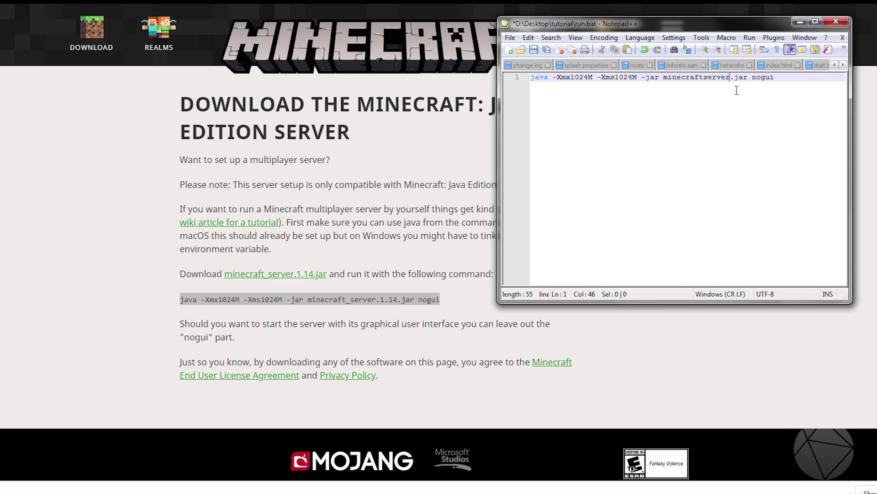
drag(664, 78, 748, 79)
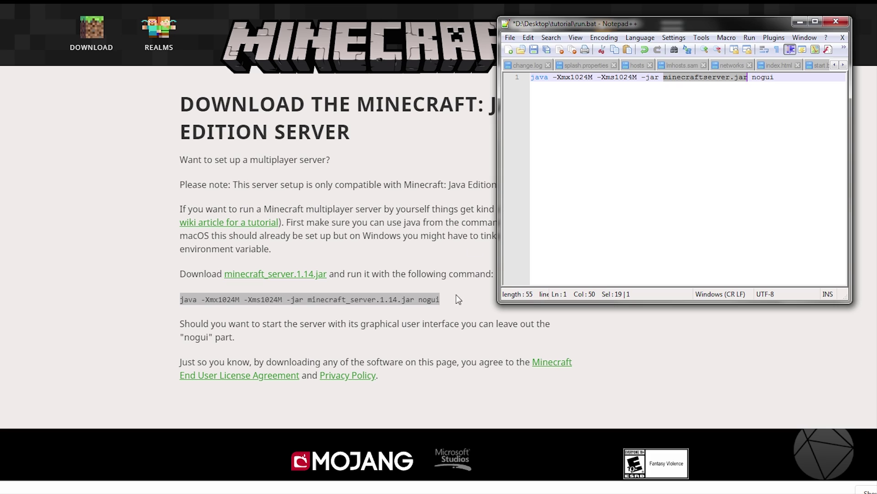
click(754, 80)
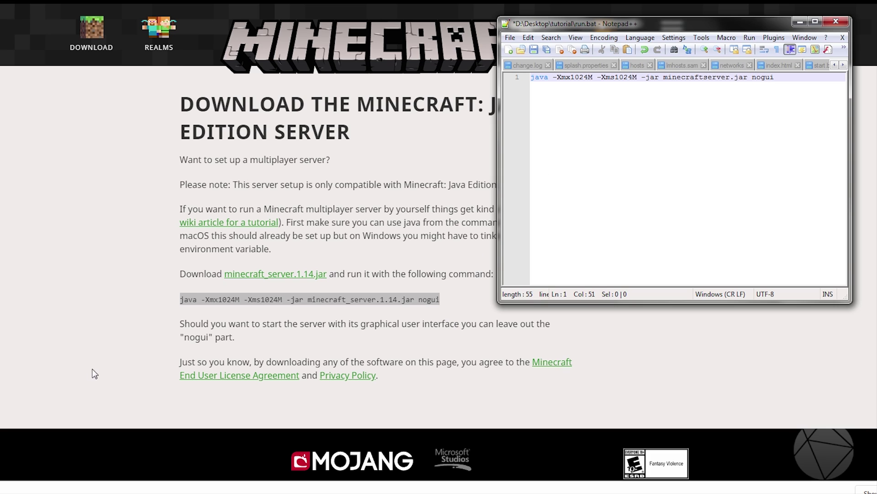
click(206, 332)
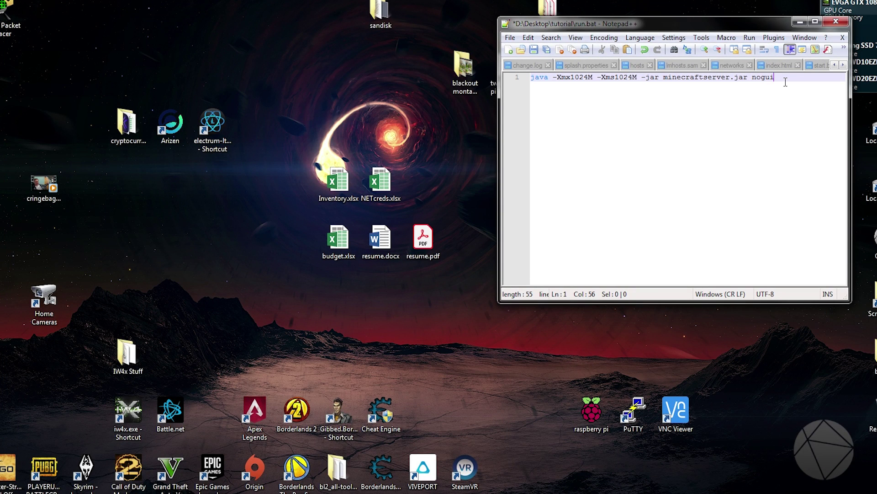
click(534, 50)
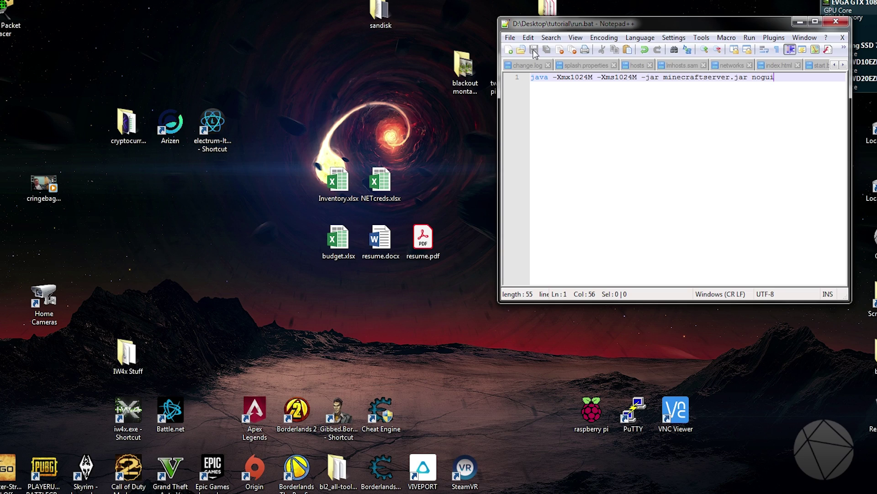
Close the editor and run run.bat, generating server.properties and eula.txt.
click(834, 26)
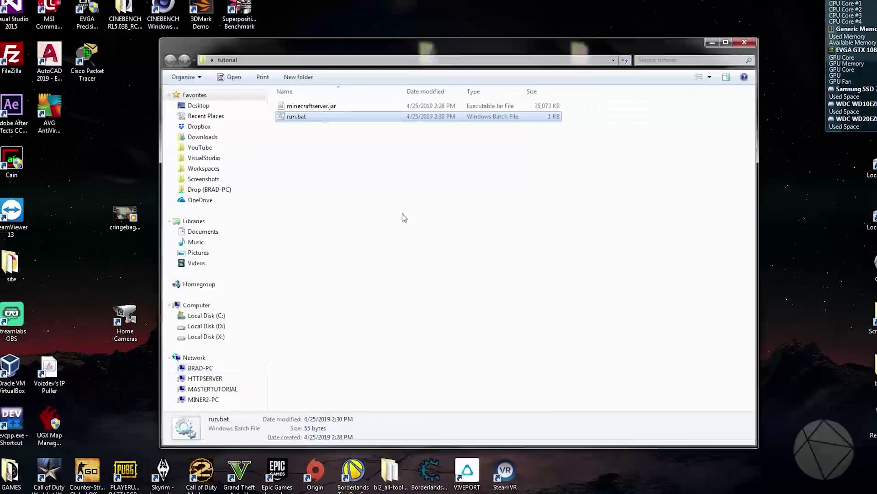
double_click(297, 117)
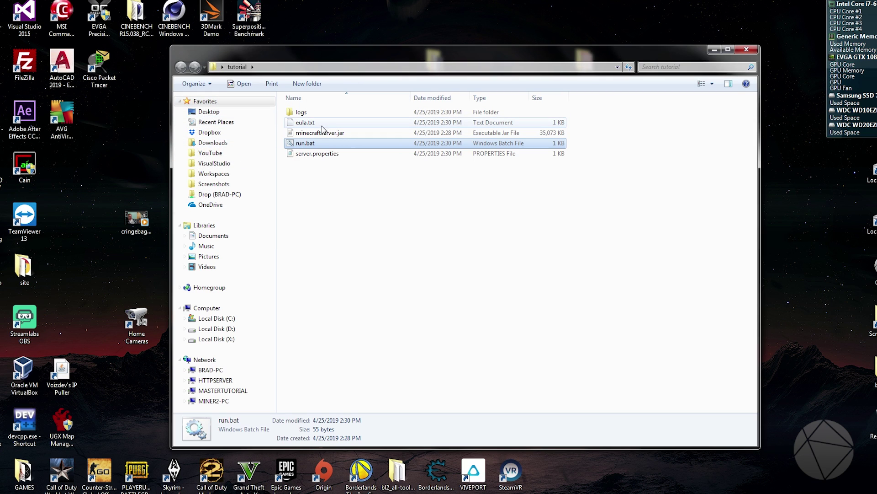
click(314, 156)
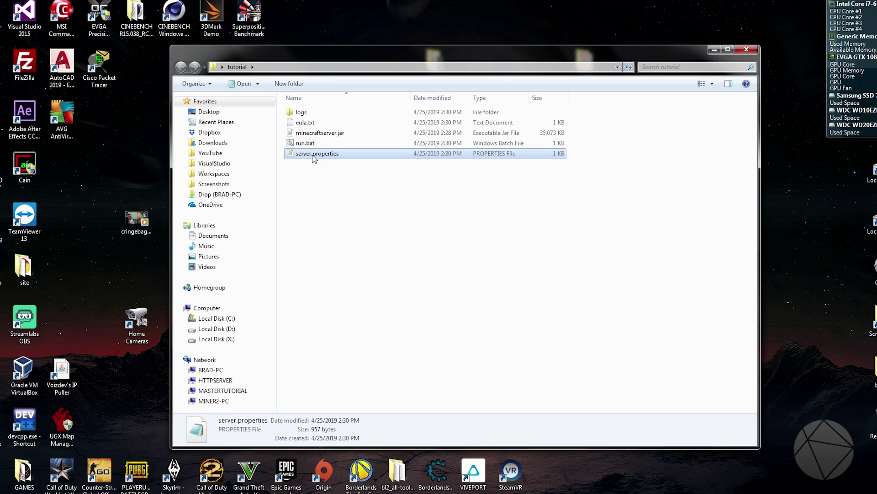
click(316, 125)
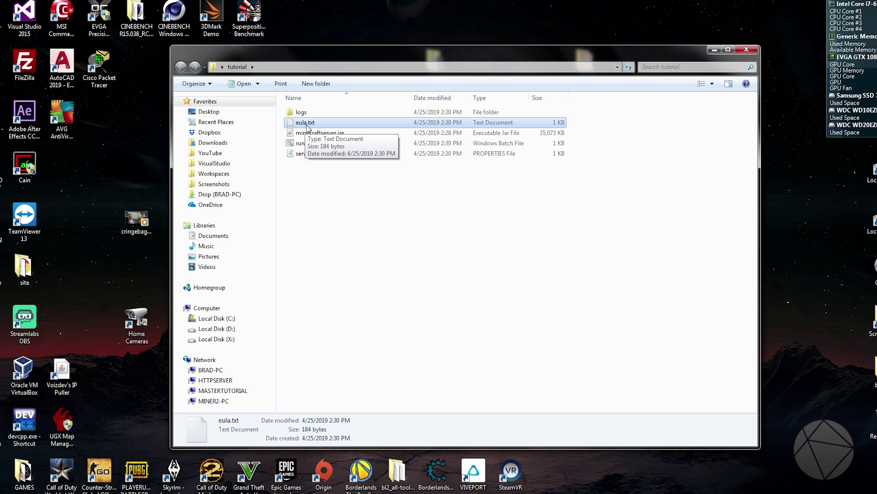
Change eula=false to eula=true in eula.txt with Notepad++, save, and close.
right_click(309, 125)
click(328, 163)
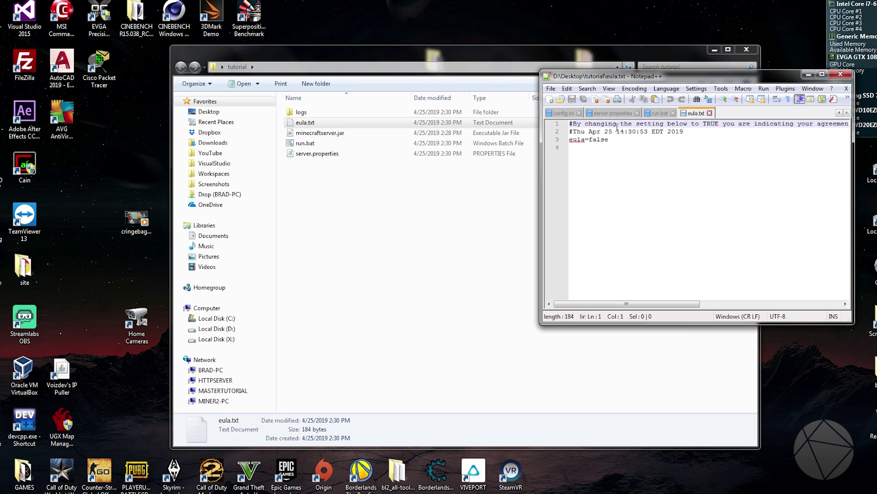
drag(620, 141, 593, 139)
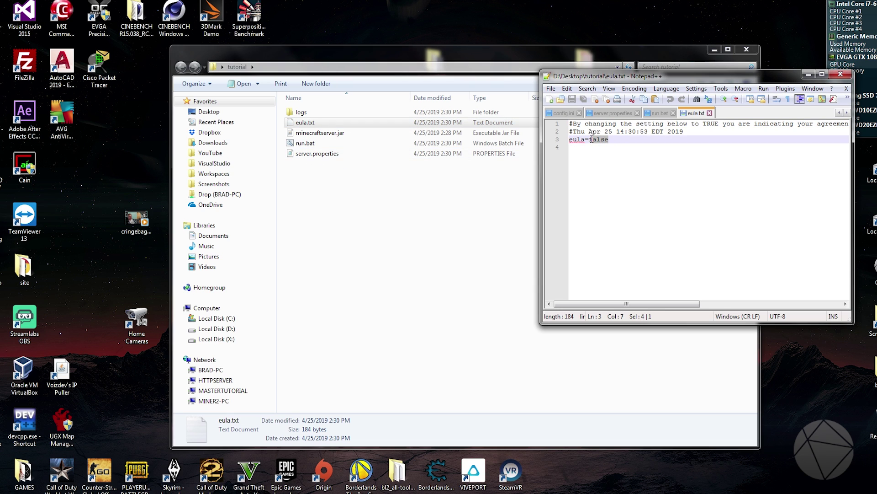
text(true)
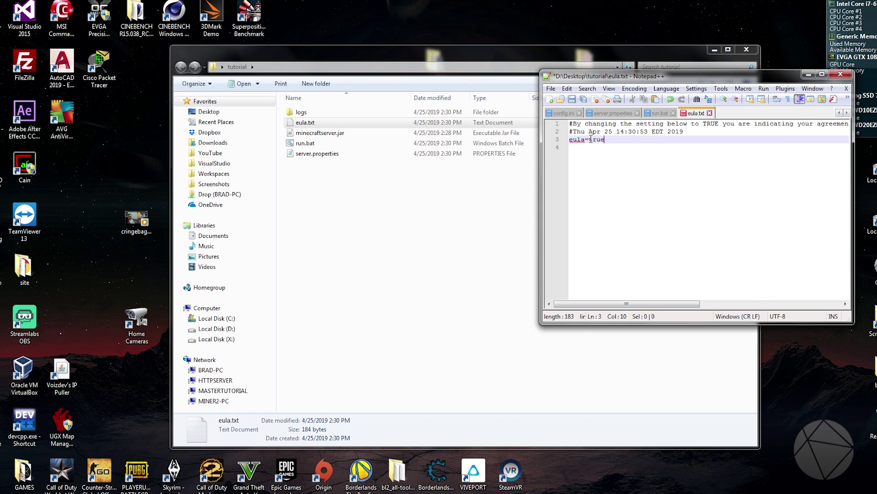
click(572, 99)
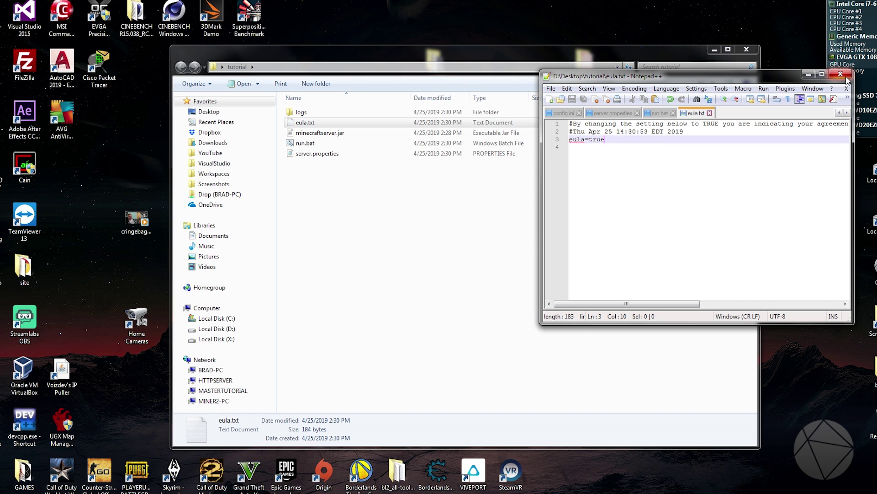
click(840, 73)
Relaunch run.bat, move Explorer aside, and allow the Java server through the firewall.
double_click(305, 143)
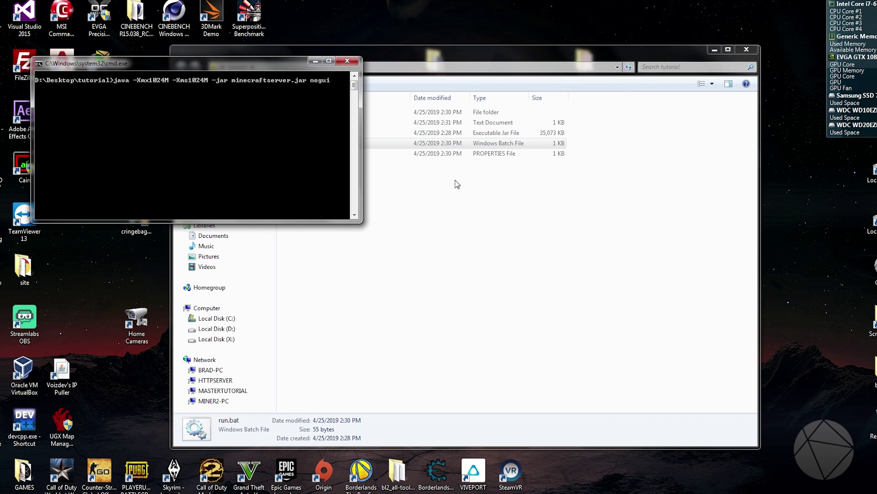
drag(457, 54, 586, 59)
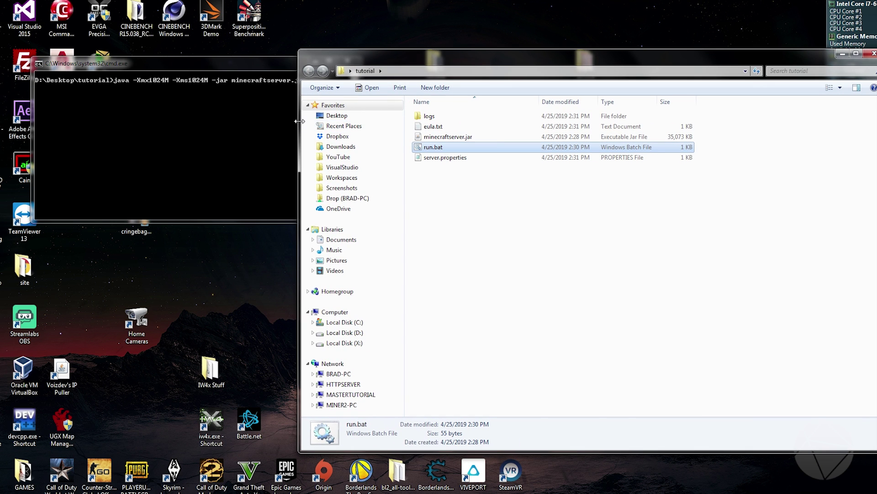
drag(380, 57, 464, 73)
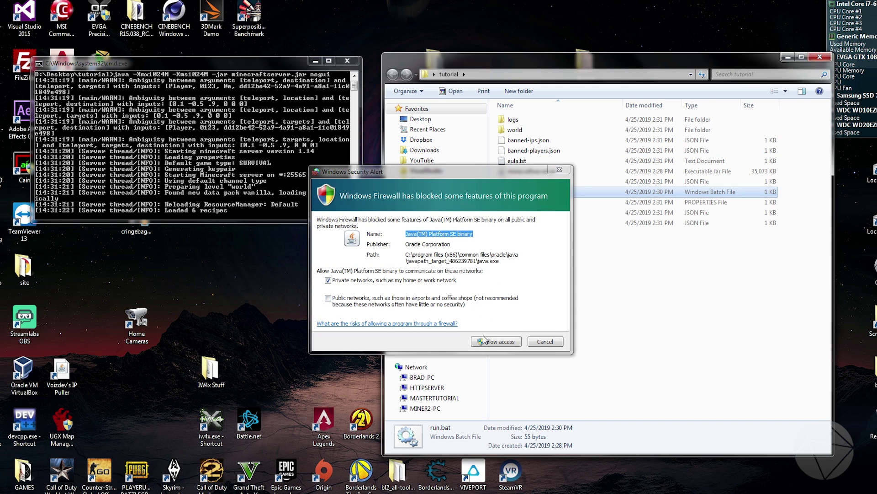
click(494, 341)
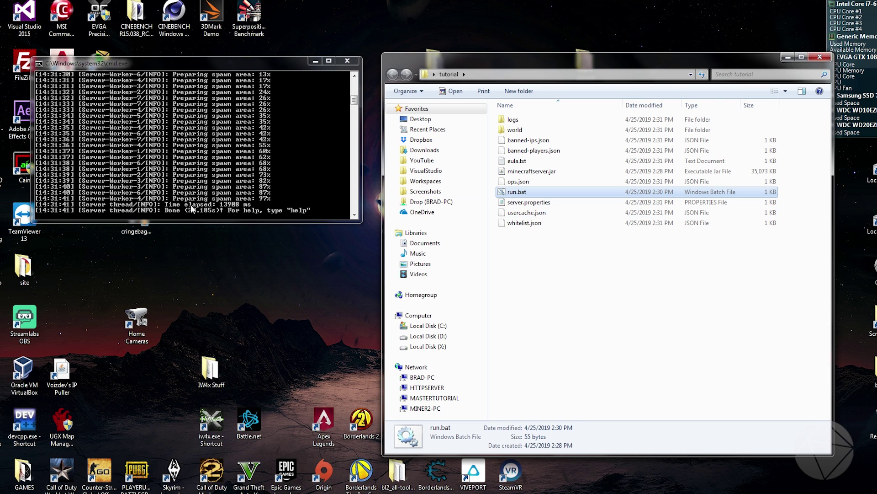
Enter stop in the server console to shut the server down.
click(173, 215)
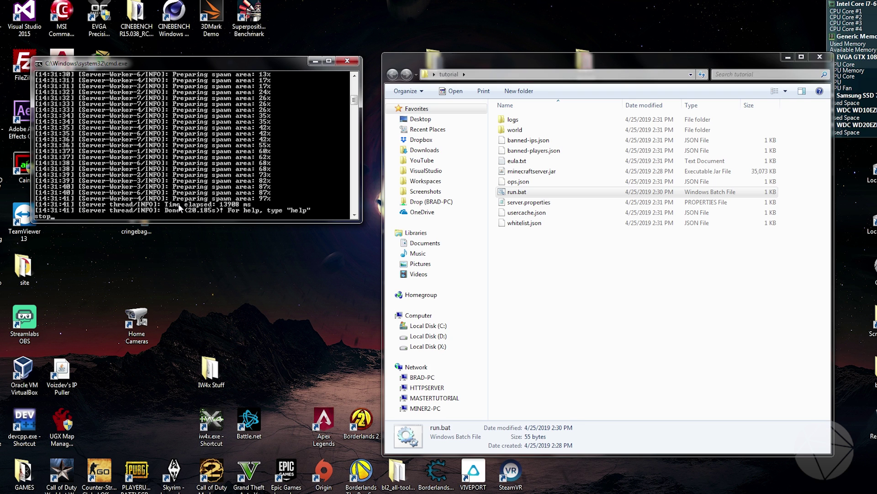
text(stop)
key(Return)
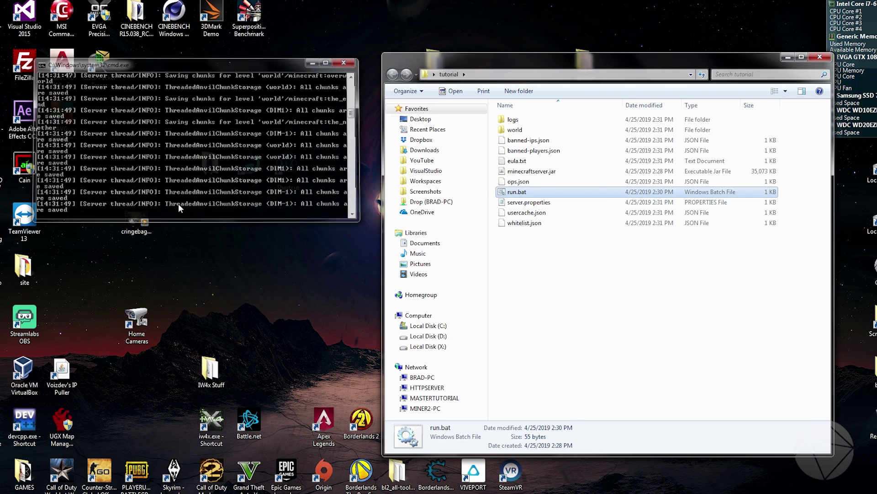
Open logs/latest.log in Notepad++, scroll through it, and close it.
drag(512, 59, 376, 55)
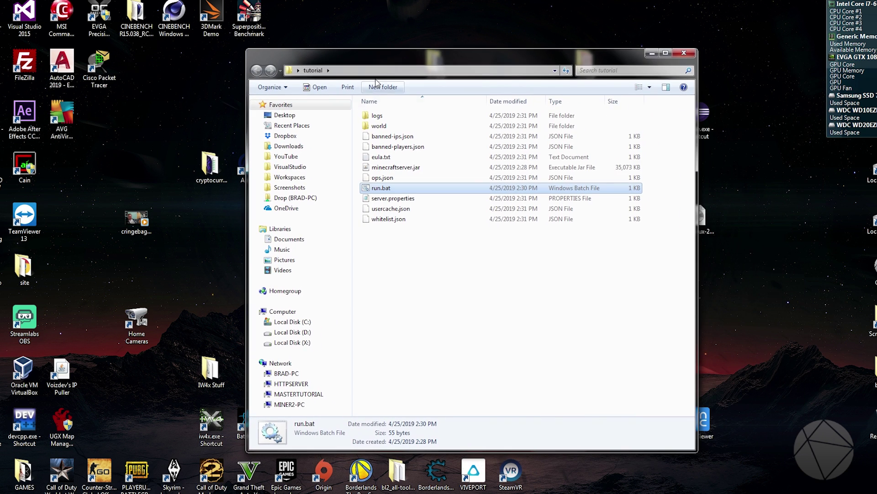
click(380, 275)
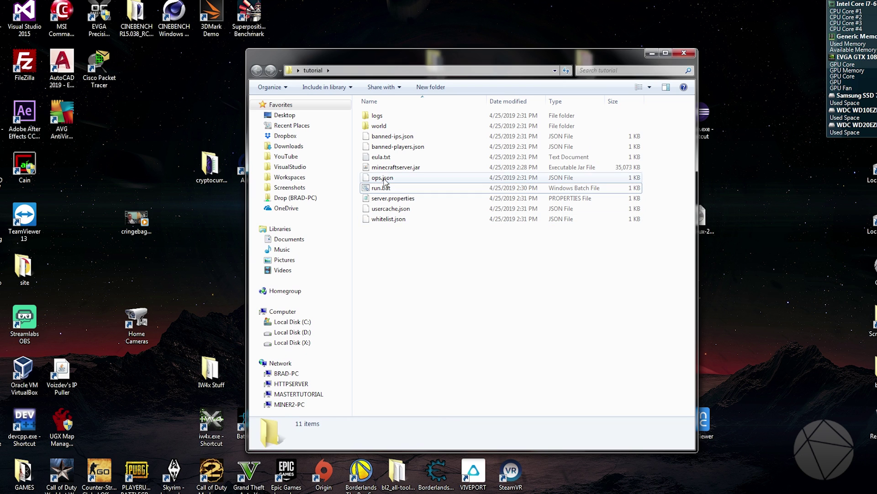
double_click(380, 118)
right_click(385, 126)
click(401, 156)
scroll(752, 214, down, 10)
scroll(752, 215, up, 6)
scroll(752, 215, up, 5)
scroll(752, 214, down, 14)
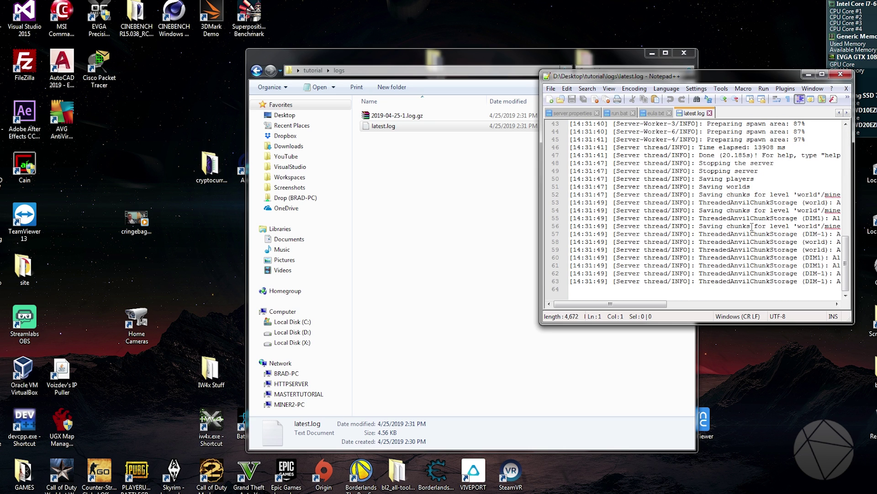
click(841, 74)
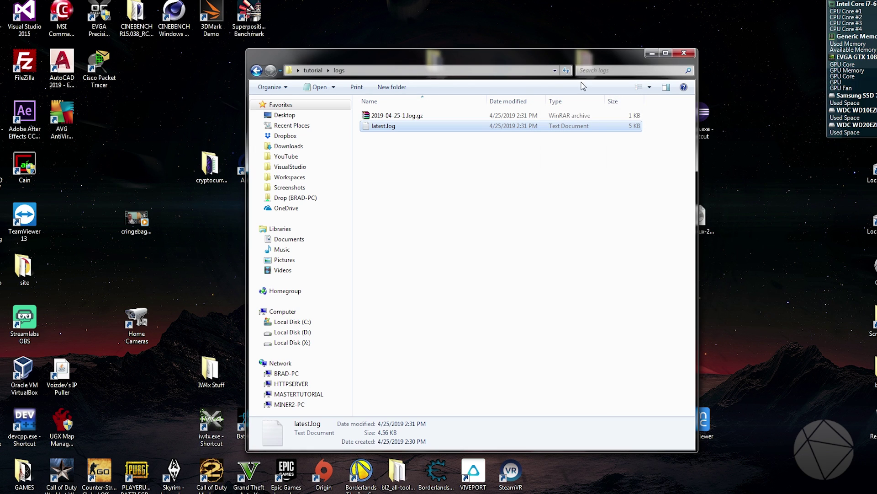
Back in tutorial, select each generated file from world through whitelist.json.
click(257, 70)
click(382, 126)
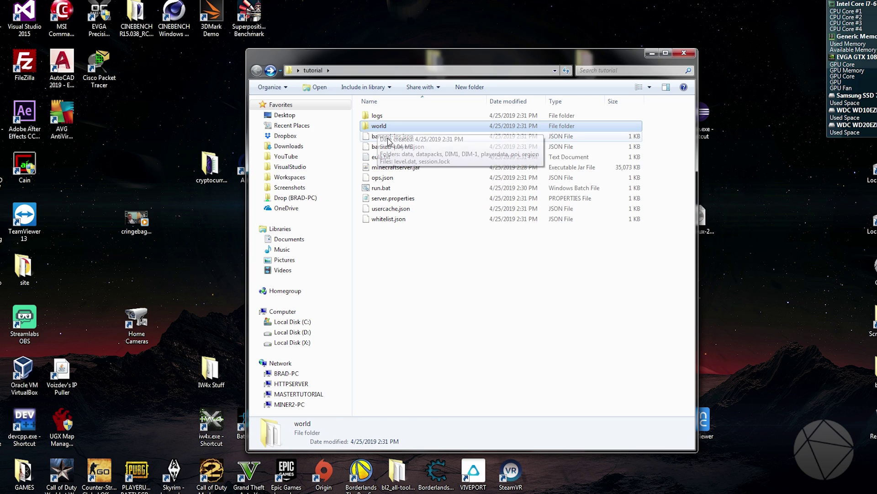
click(388, 138)
click(428, 147)
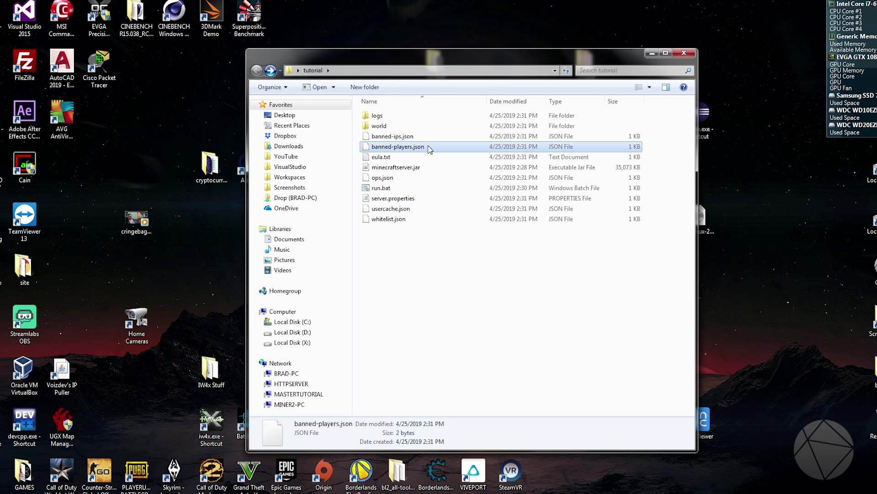
click(427, 138)
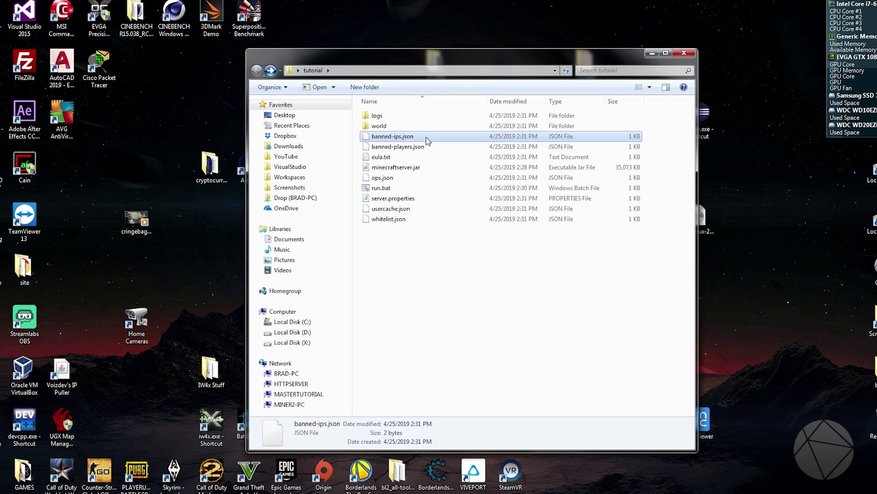
click(415, 159)
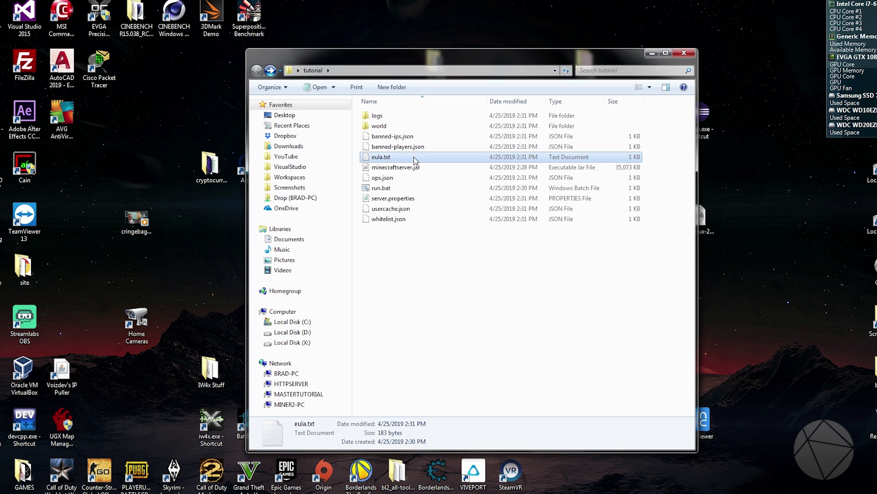
click(417, 167)
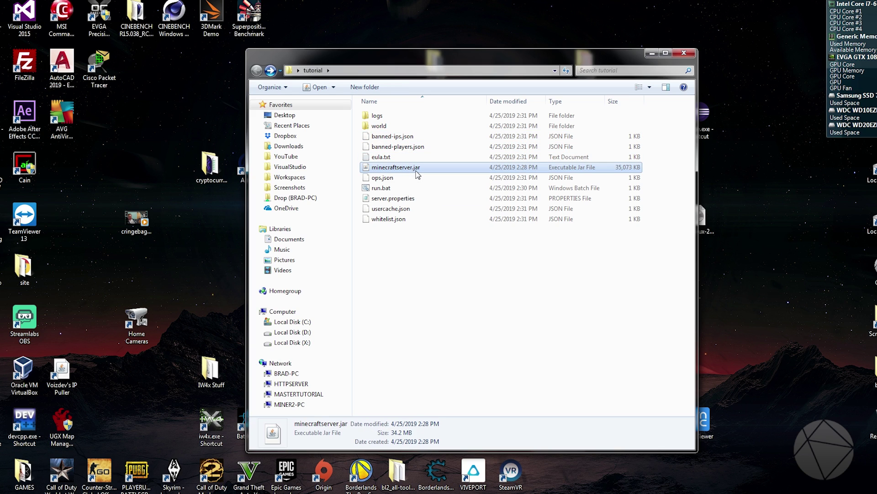
click(420, 178)
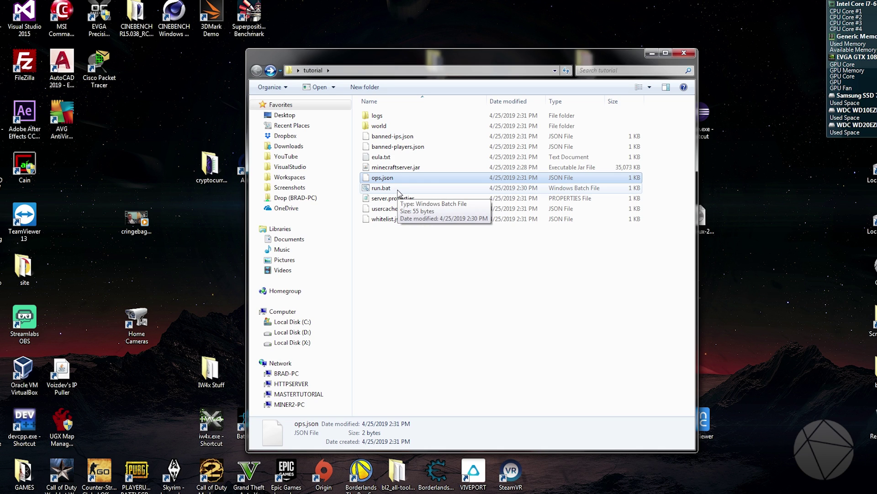
click(393, 191)
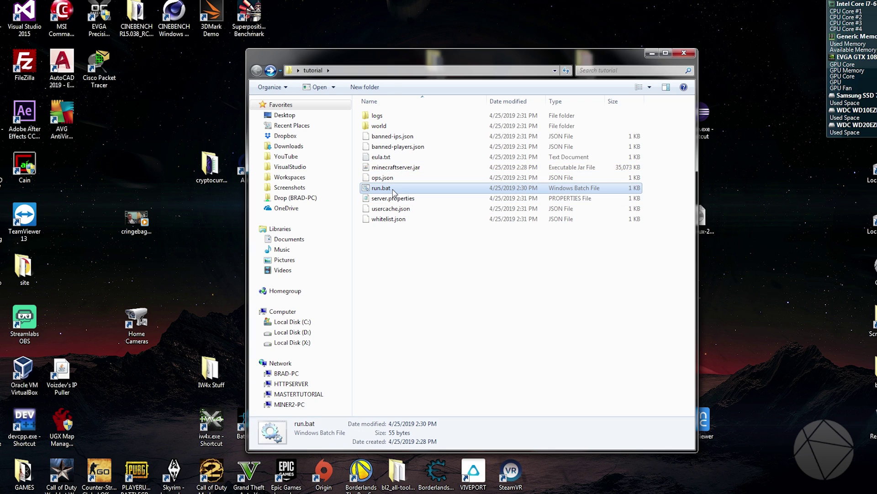
click(408, 199)
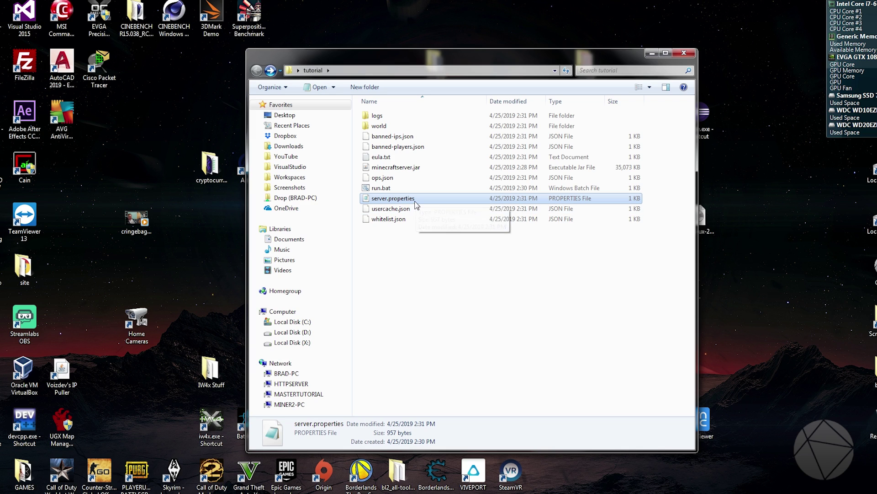
click(407, 213)
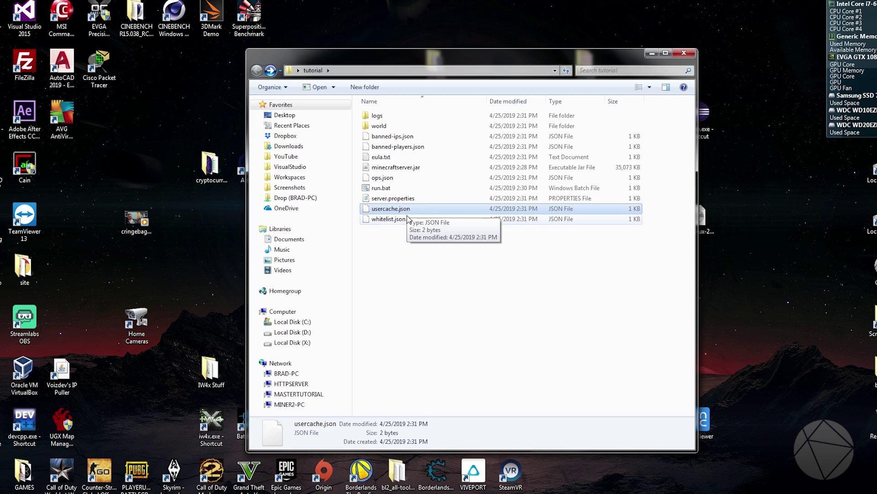
click(408, 222)
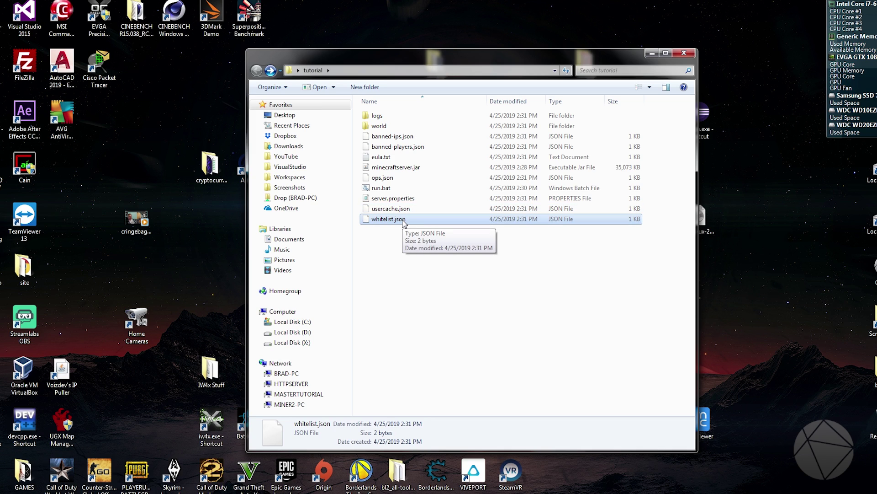
Open server.properties in Notepad++ and maximize the editor window.
click(402, 199)
right_click(406, 201)
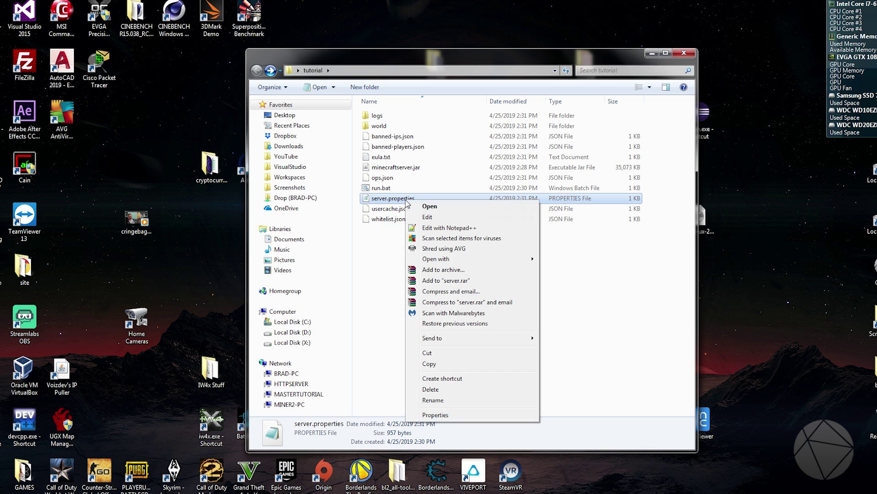
click(419, 228)
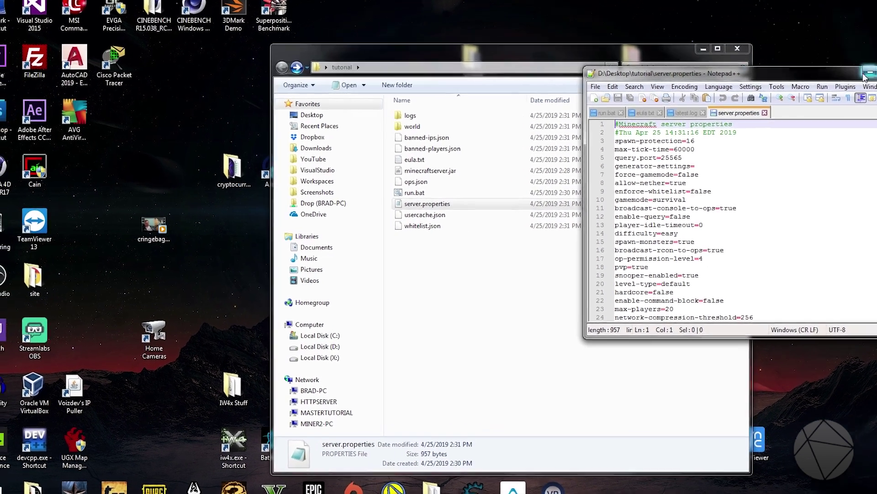
drag(792, 75, 583, 99)
double_click(732, 95)
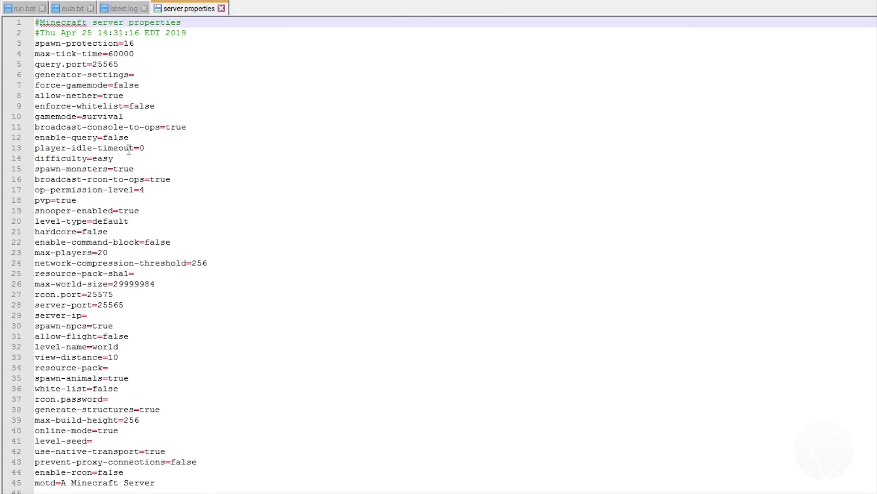
Inspect the spawn-protection value 16 and the max-tick-time value 60000.
click(82, 44)
click(138, 44)
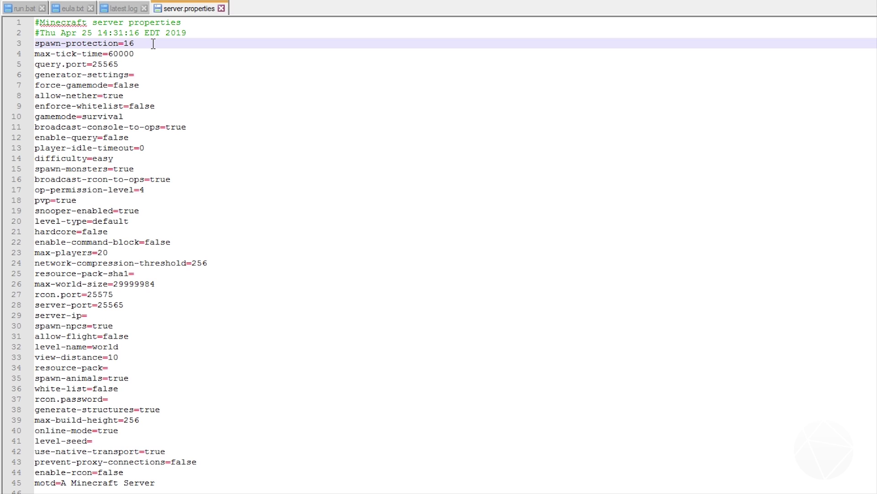
click(143, 55)
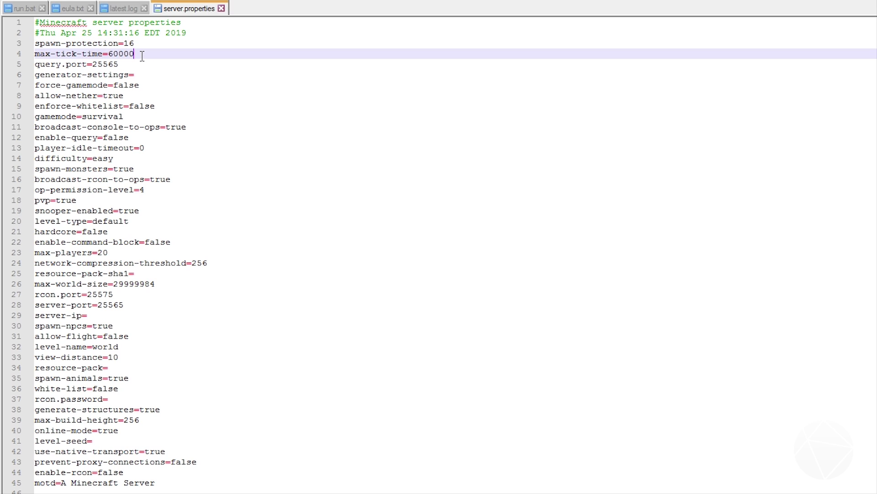
drag(137, 54, 110, 54)
double_click(121, 54)
click(135, 65)
drag(142, 55, 111, 54)
click(118, 65)
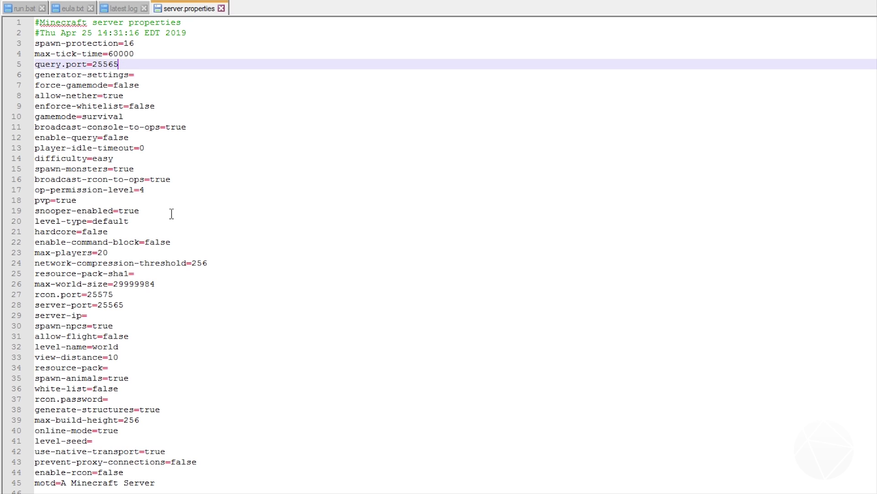
key(ctrl+Left)
key(ctrl+Left)
key(ctrl+Left)
key(ctrl+Left)
click(111, 76)
drag(124, 305, 31, 306)
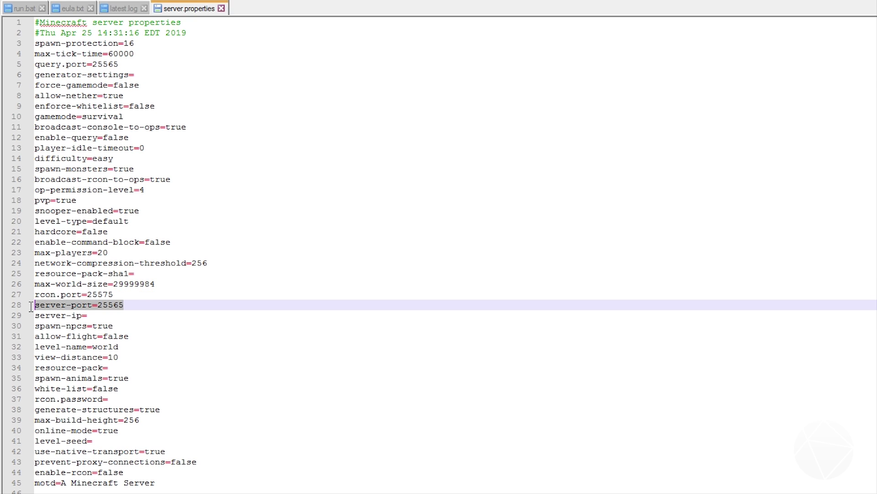
click(97, 305)
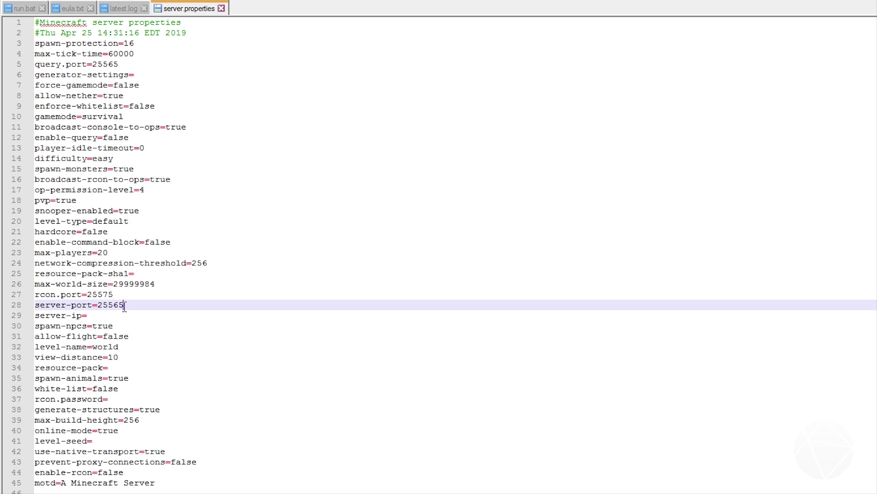
drag(124, 305, 98, 305)
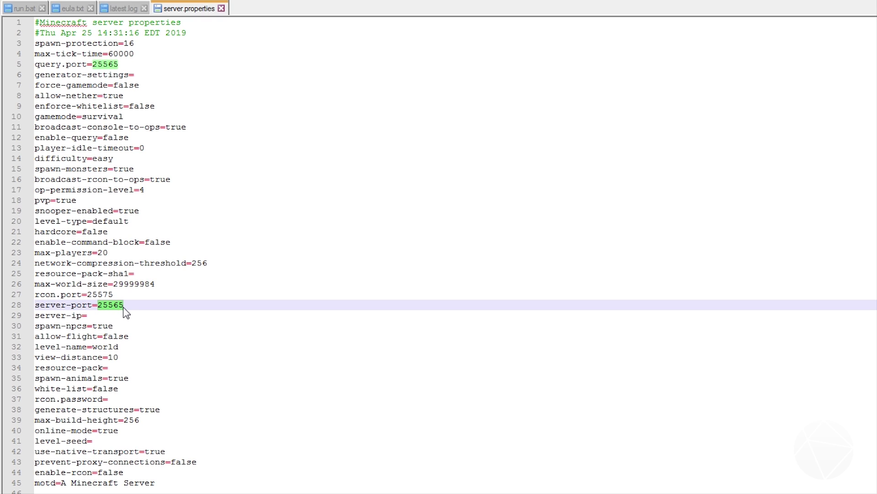
click(136, 304)
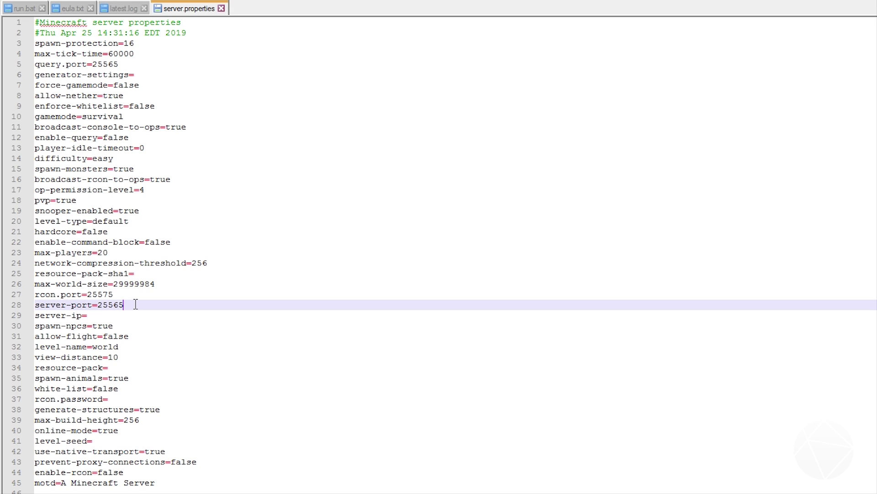
click(106, 315)
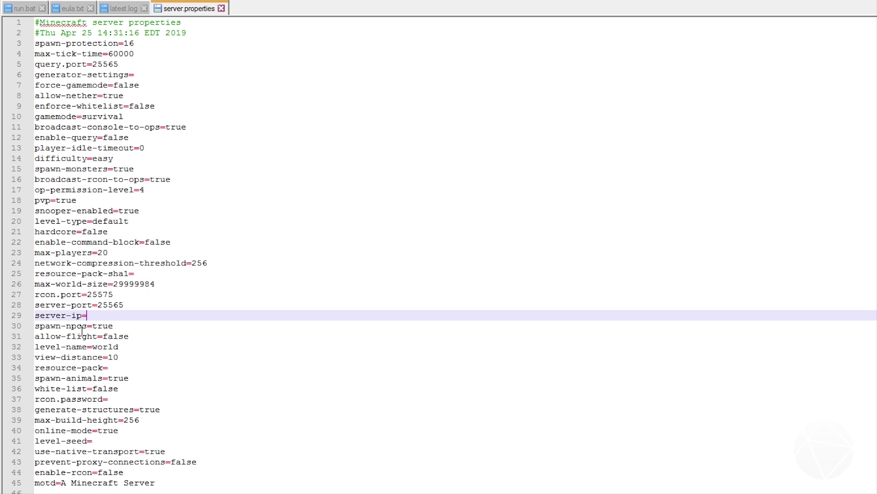
click(66, 337)
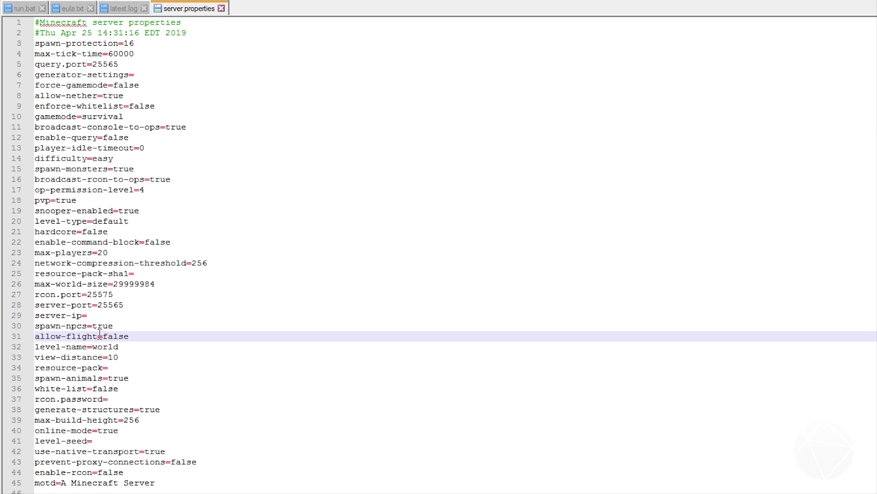
click(122, 347)
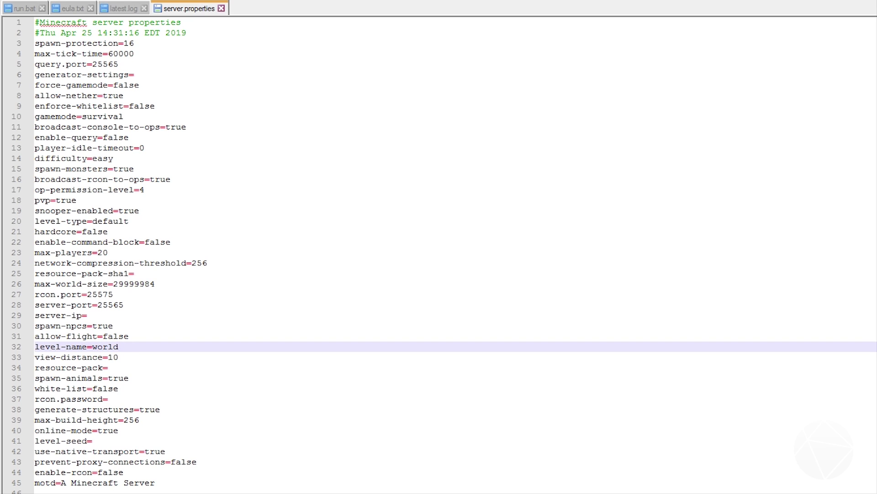
Change level-name on line 32 from world to server_world.
double_click(112, 346)
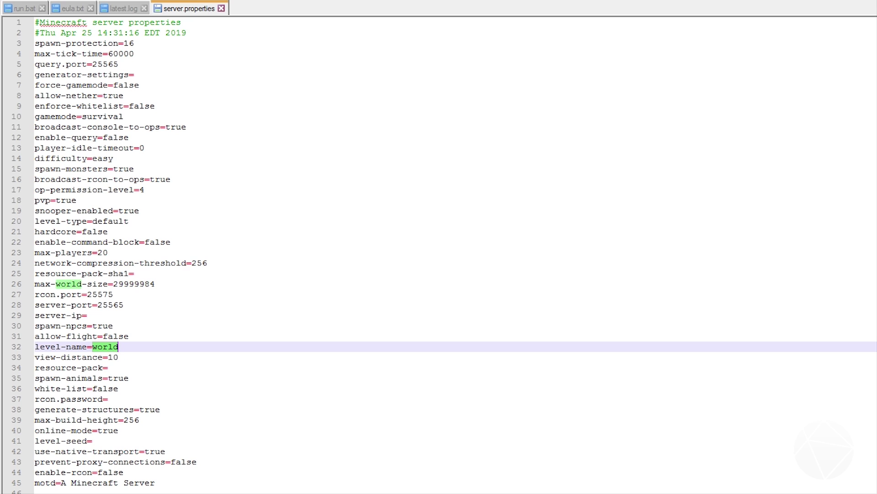
key(alt+Tab)
click(563, 130)
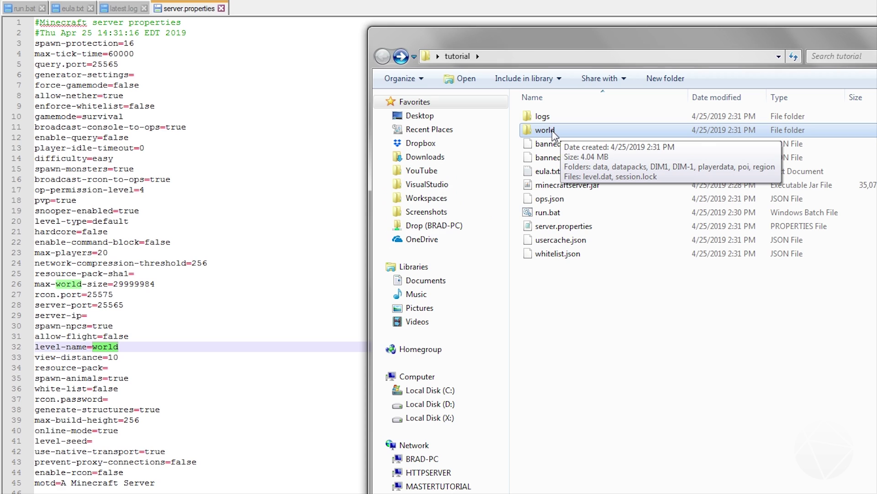
click(94, 346)
text(server_)
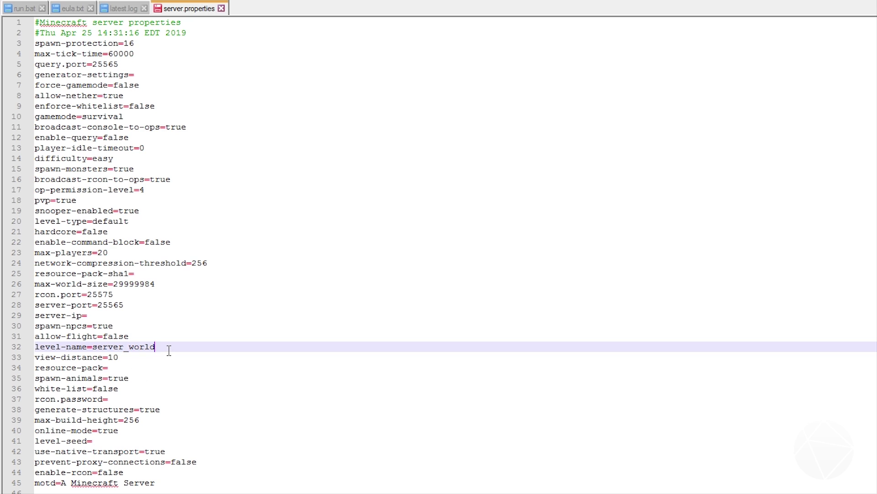
Select the view-distance value 10 on the next settings line.
key(alt+Tab)
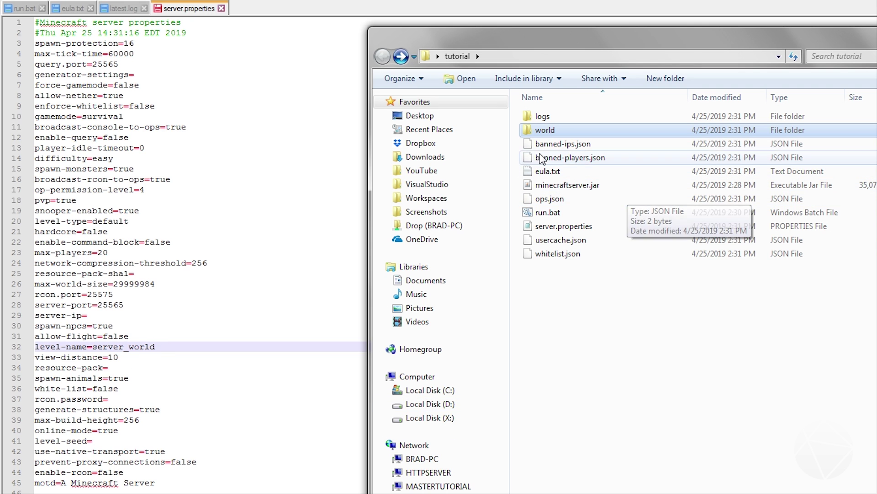
click(178, 348)
click(157, 356)
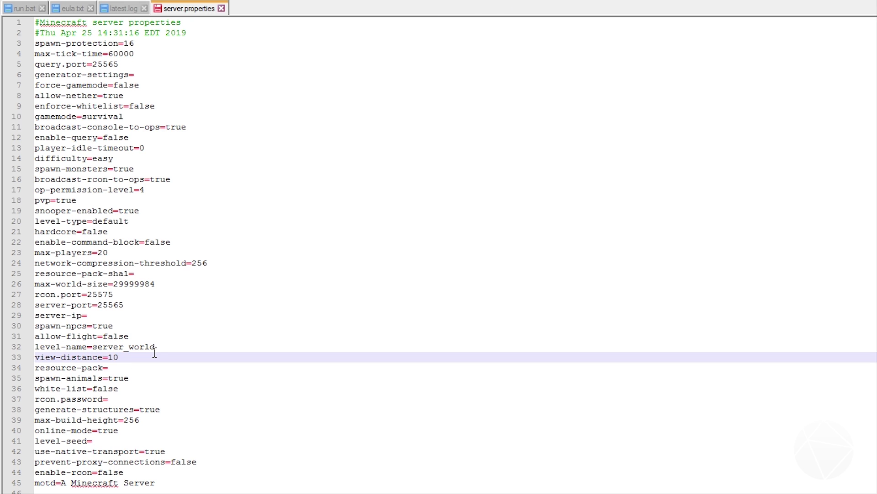
drag(119, 361, 108, 360)
click(112, 368)
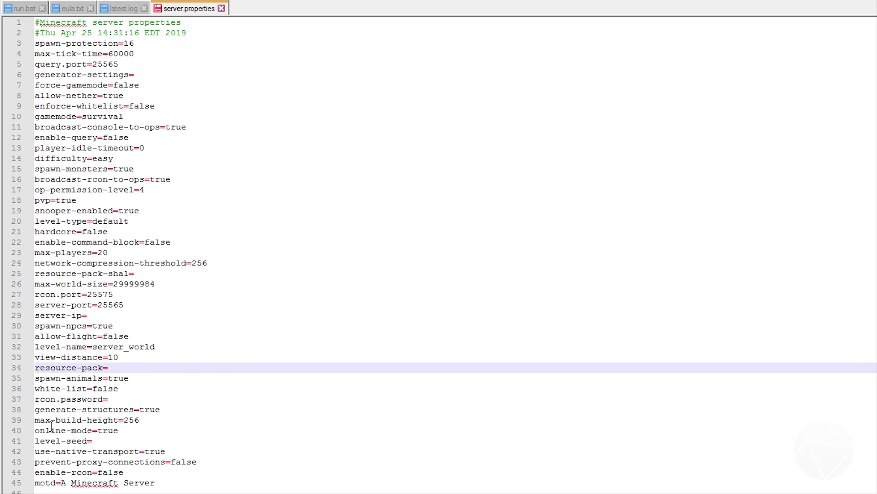
click(126, 379)
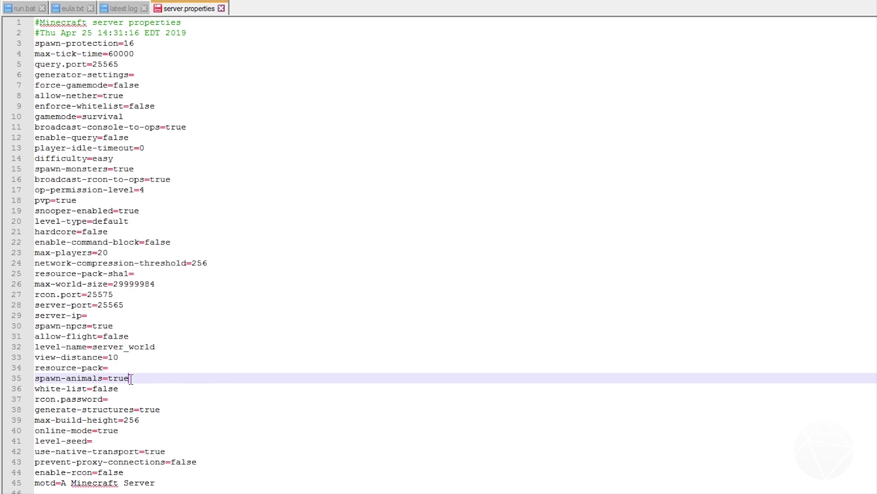
drag(122, 389, 96, 389)
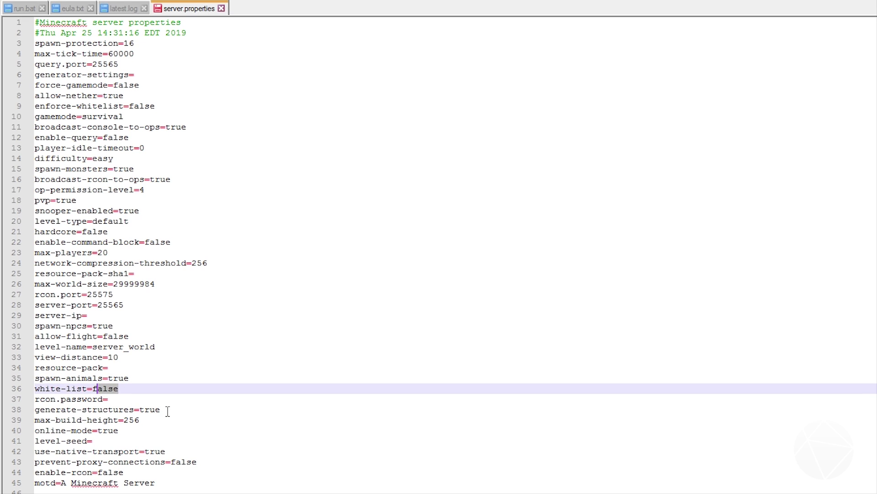
drag(167, 410, 139, 410)
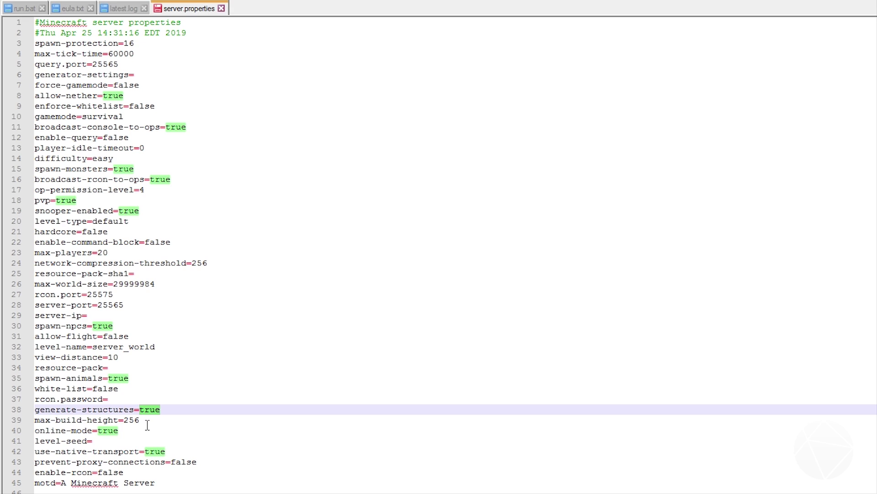
drag(141, 420, 38, 434)
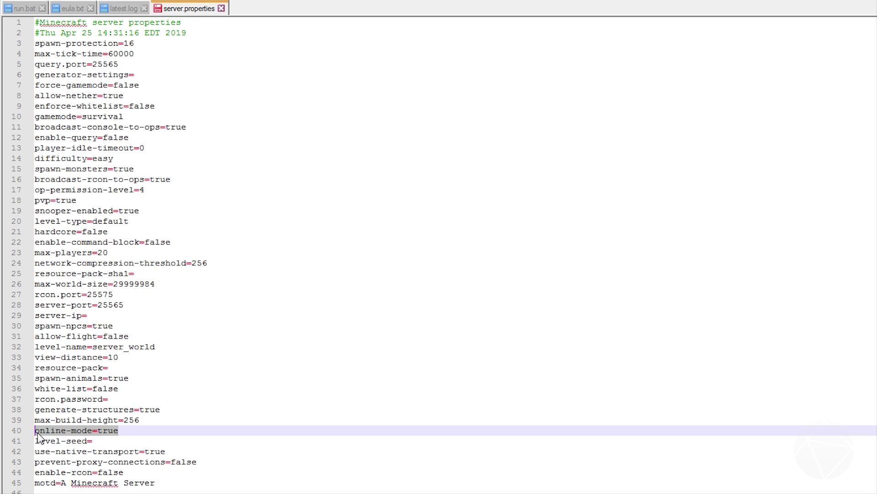
click(128, 431)
drag(127, 431, 98, 431)
click(98, 440)
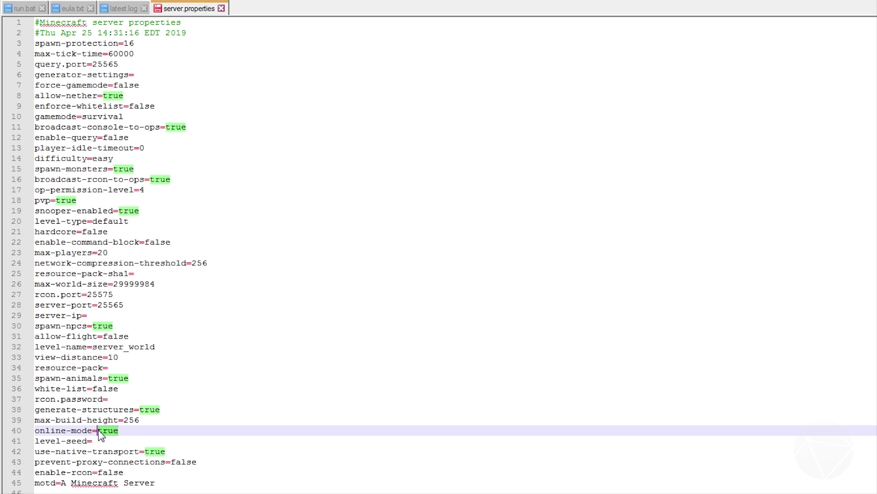
Replace the default motd 'A Minecraft Server' with the creator's Tutorial Server title.
click(103, 441)
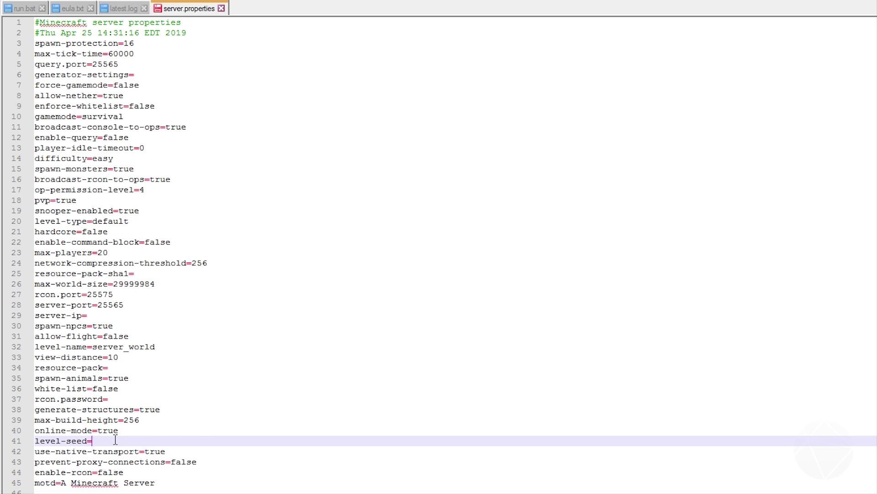
click(215, 450)
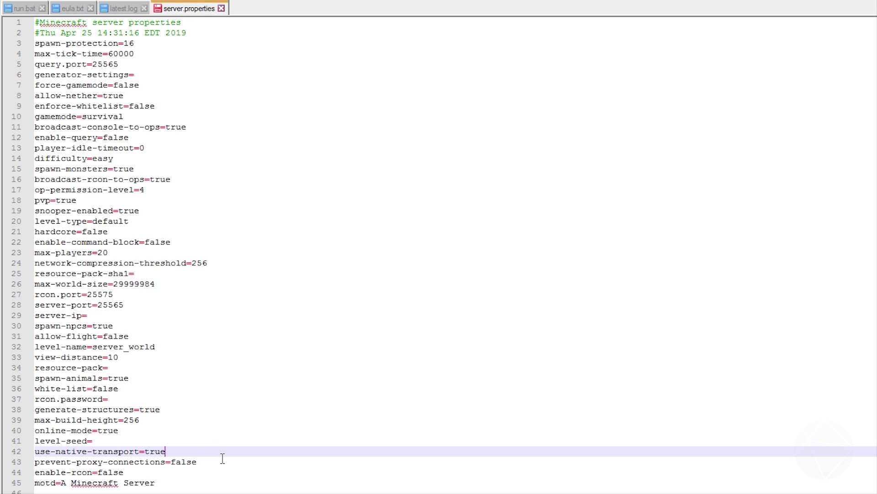
click(221, 461)
drag(219, 481, 61, 485)
text(Voizd)
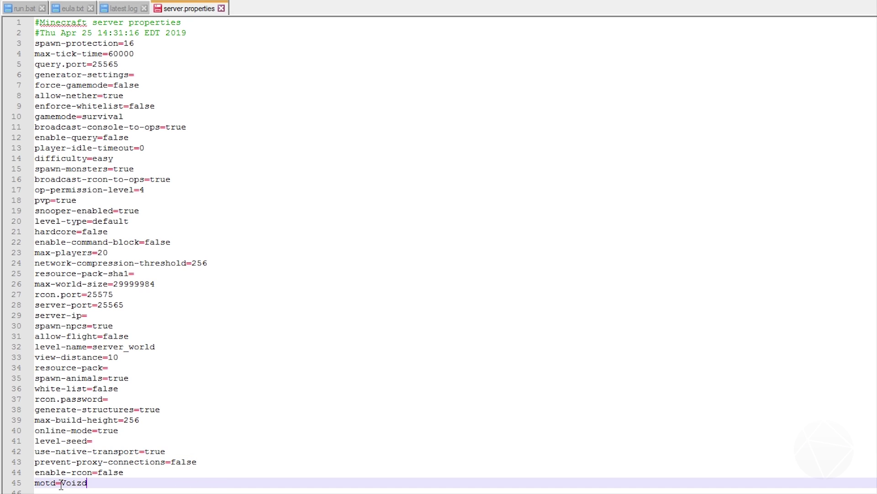
text(ev's Tutorial Server)
Save the edited server.properties file.
key(ctrl+s)
key(ctrl+Tab)
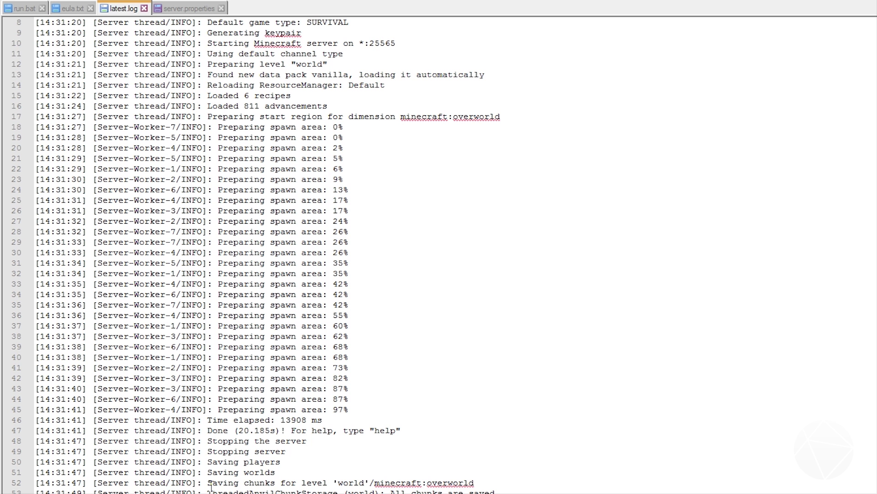
click(185, 10)
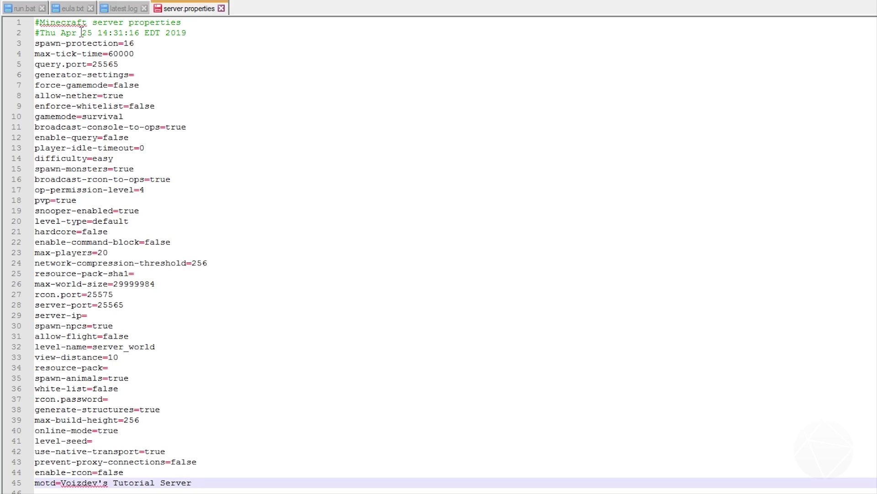
key(ctrl+s)
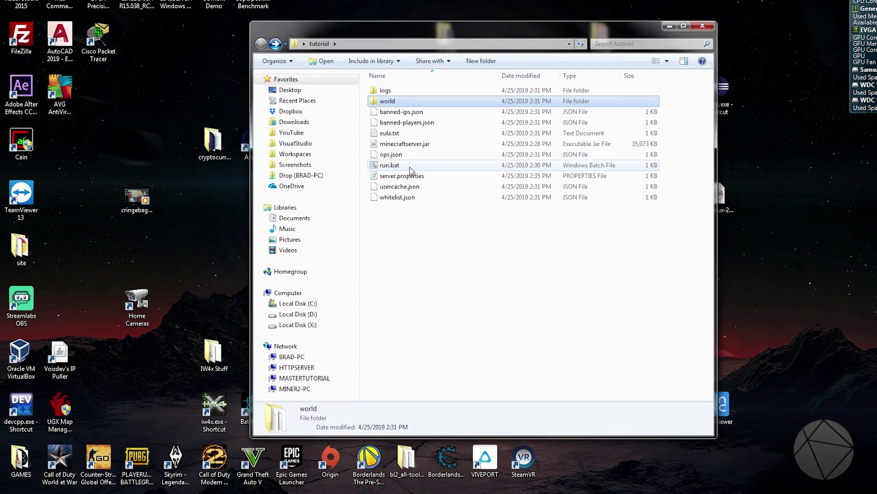
Start the server with run.bat and launch the latest Minecraft release from the launcher.
double_click(408, 169)
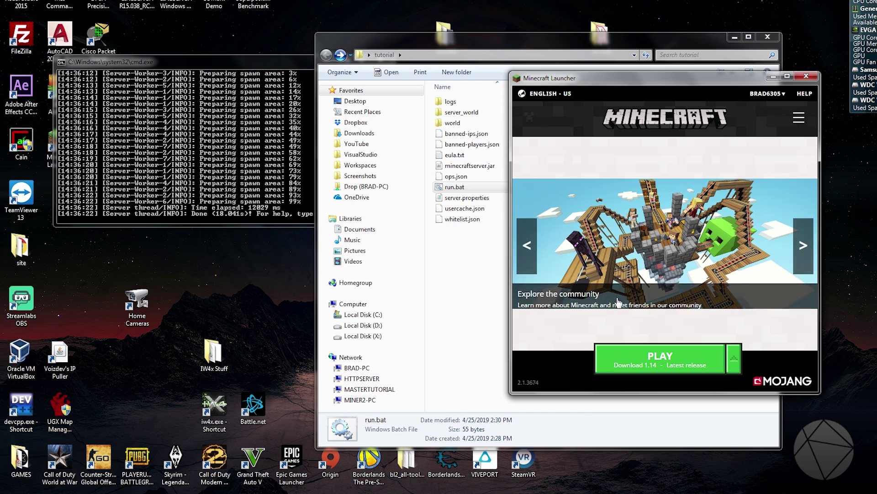
click(654, 358)
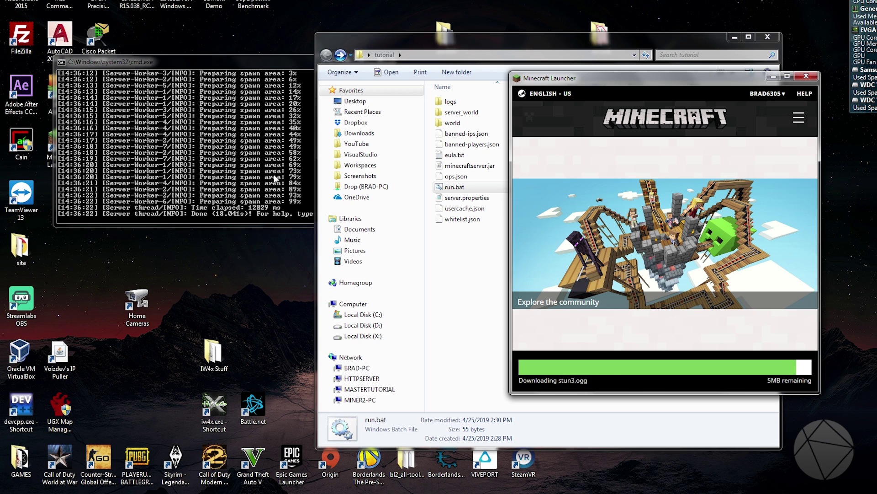
mouse_move(166, 493)
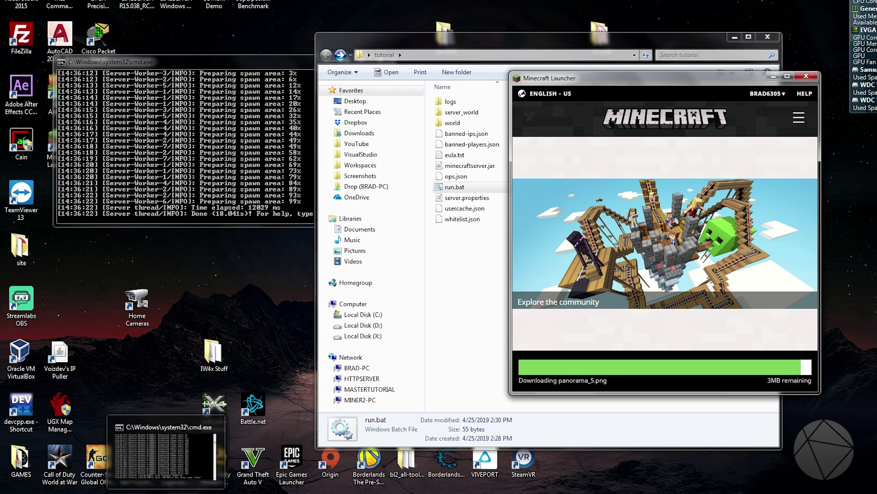
Open a Command Prompt and run ipconfig.
click(224, 74)
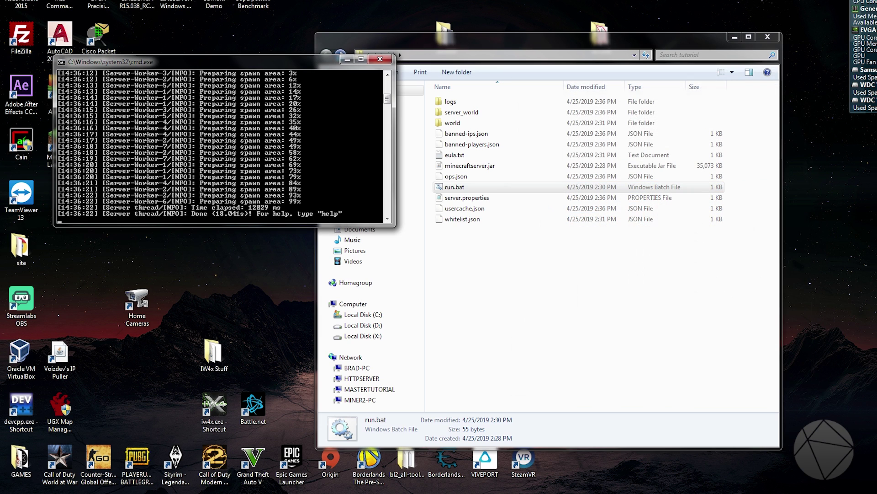
key(super)
text(cmd)
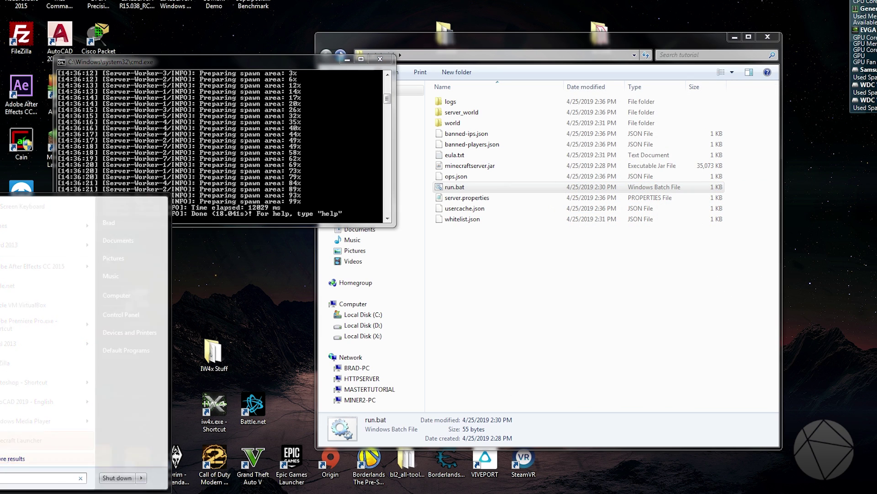
key(Return)
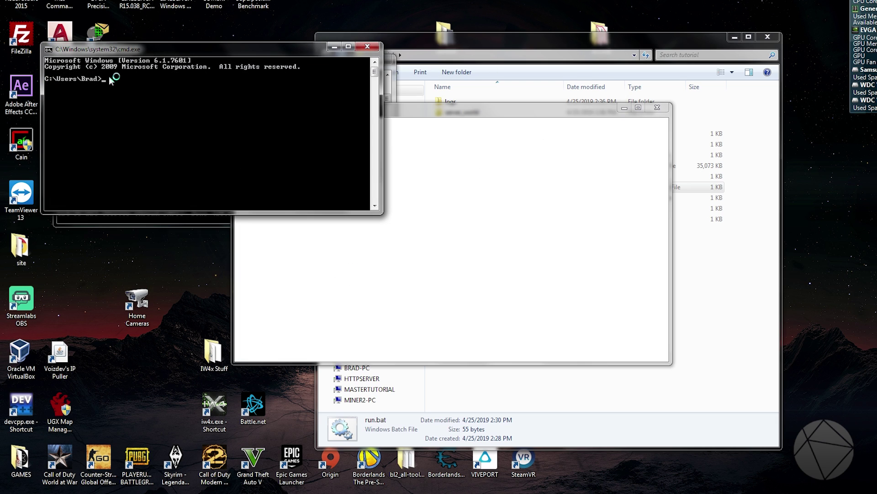
text(ipcon)
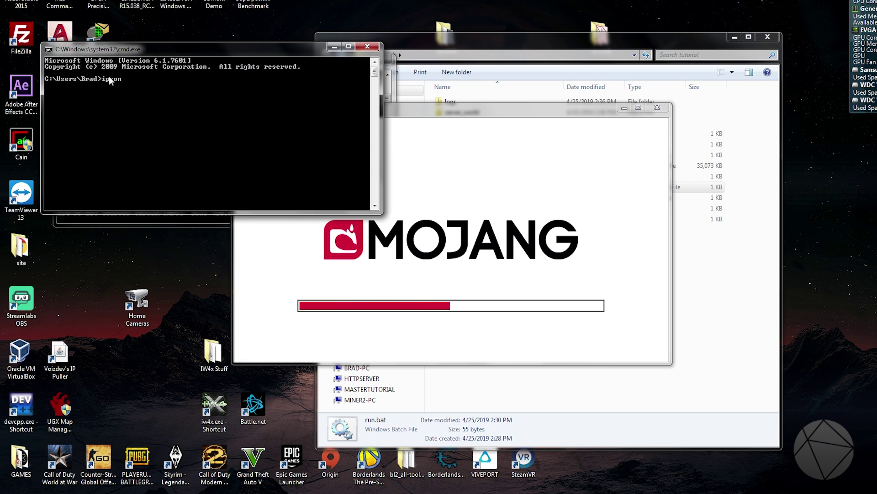
text(fig)
key(Return)
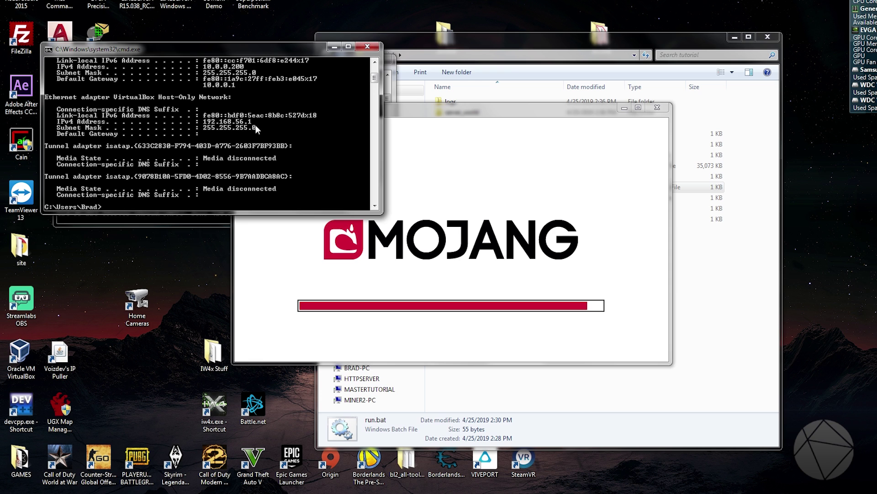
Mark the IPv4 address 10.0.0.200 in the ipconfig output.
scroll(254, 121, up, 3)
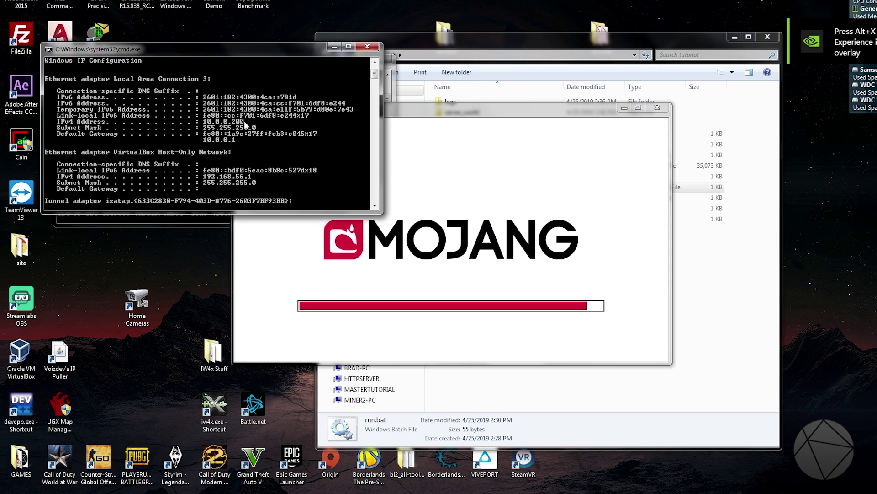
right_click(243, 121)
click(247, 126)
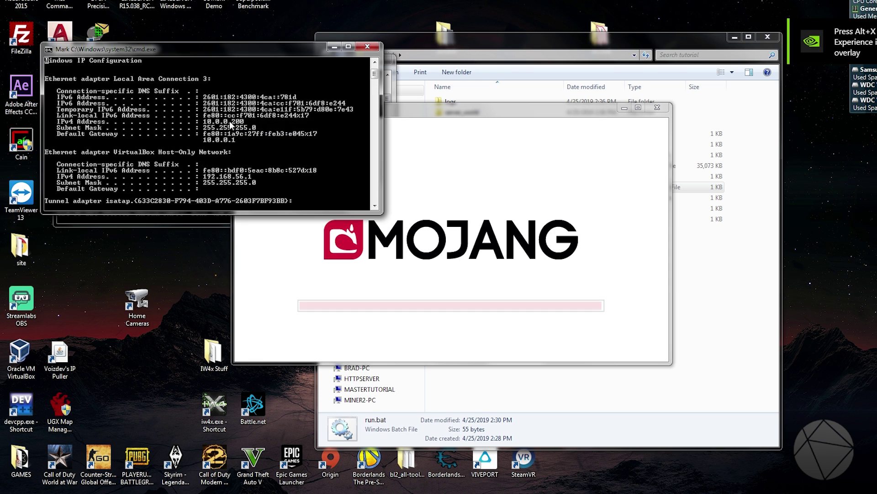
drag(245, 122, 202, 122)
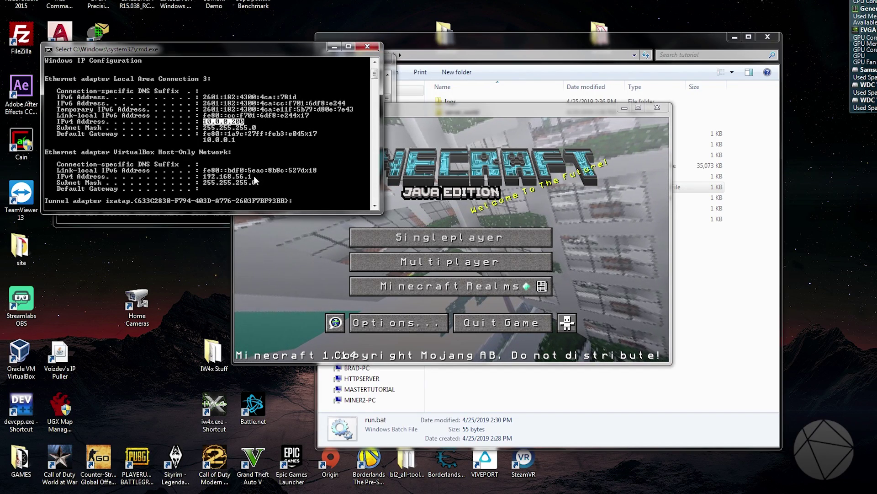
Close ipconfig, open Multiplayer, allow Java through the firewall, and maximise Minecraft.
click(367, 47)
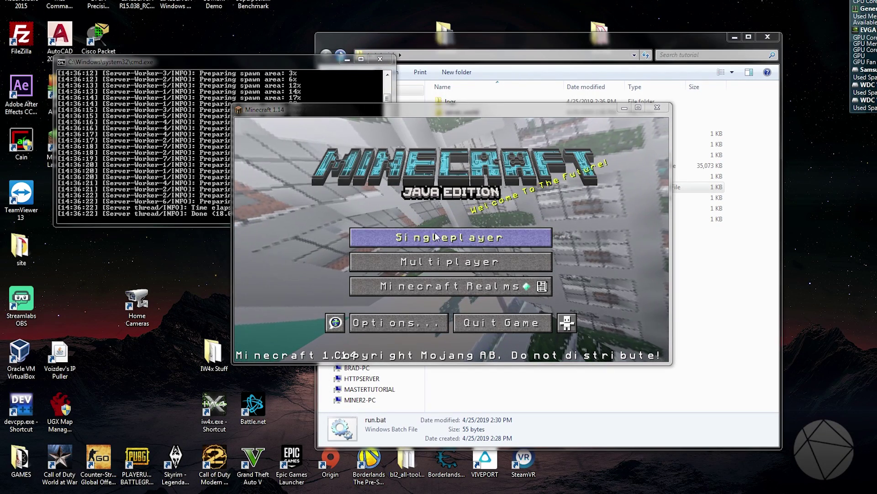
click(455, 271)
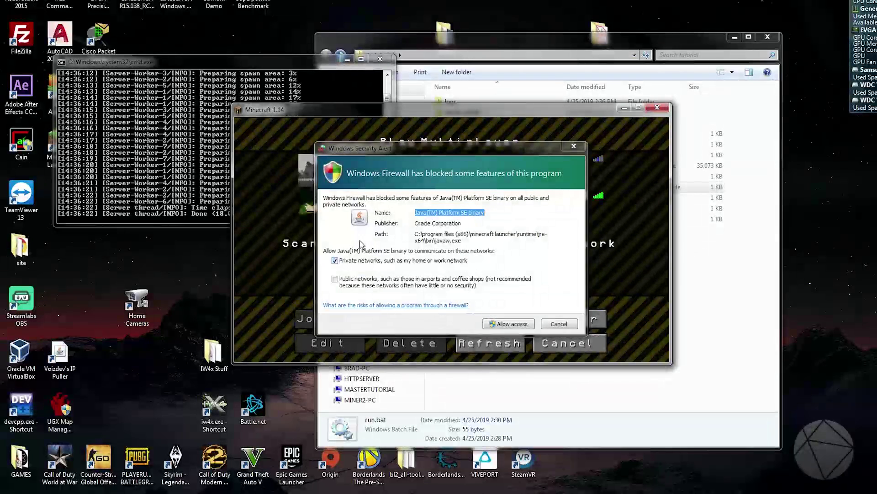
click(502, 324)
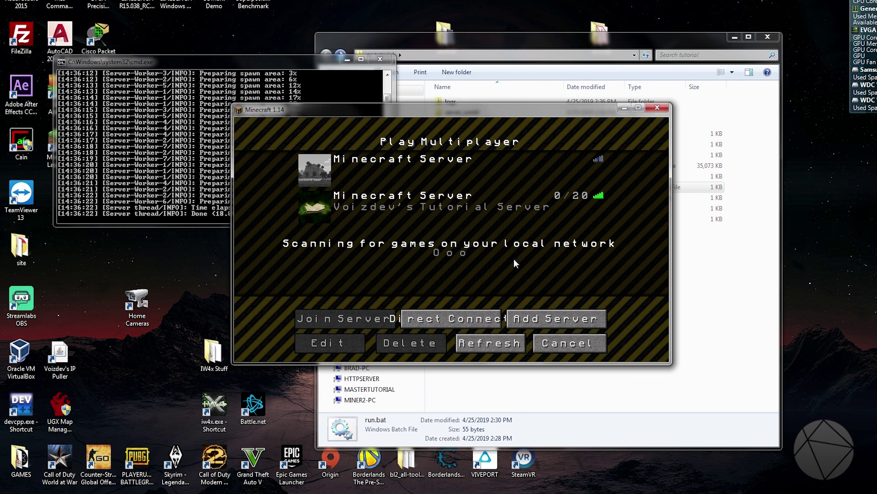
click(639, 109)
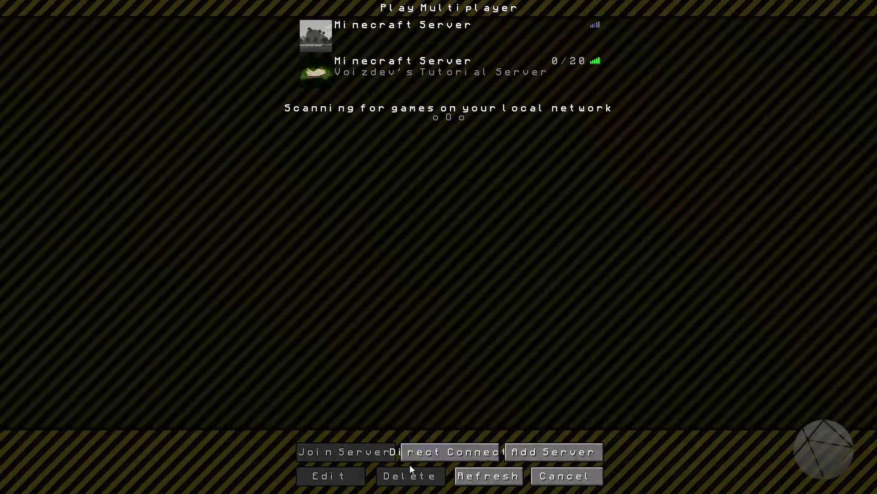
Direct Connect to 127.0.0.1 and join the server.
click(423, 453)
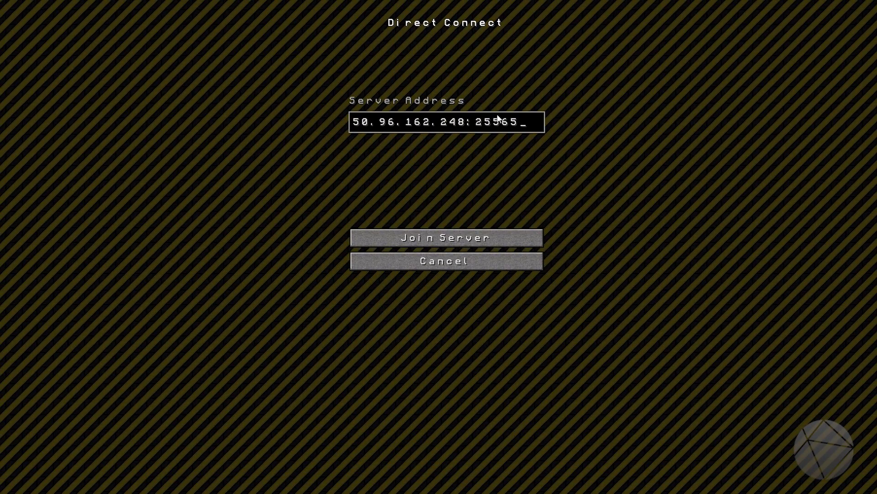
key(BackSpace)
key(BackSpace)
key(BackSpace)
key(BackSpace)
key(BackSpace)
key(BackSpace)
key(BackSpace)
key(BackSpace)
key(BackSpace)
key(BackSpace)
key(BackSpace)
key(BackSpace)
key(BackSpace)
key(BackSpace)
key(BackSpace)
key(BackSpace)
key(BackSpace)
key(BackSpace)
key(BackSpace)
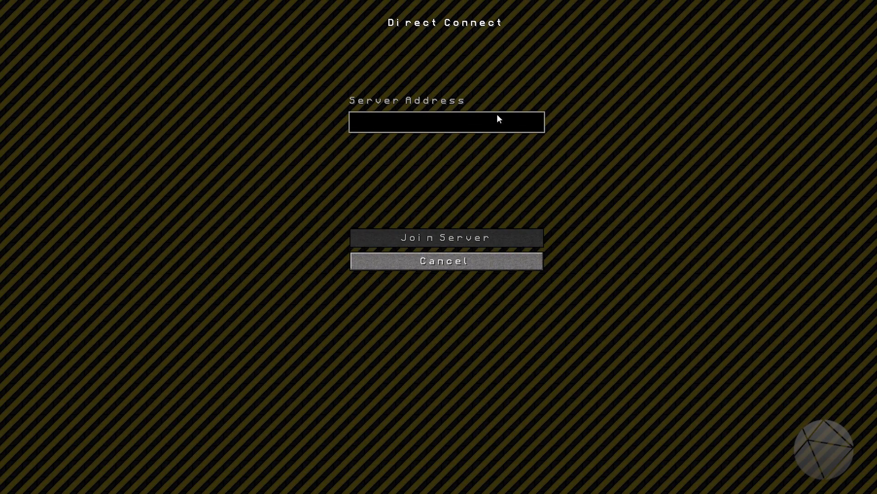
text(127.)
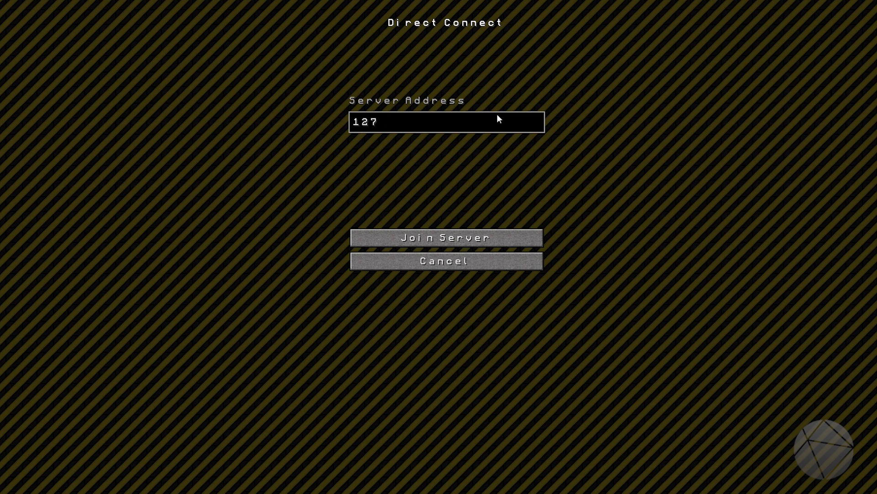
text(0.0.1)
click(475, 238)
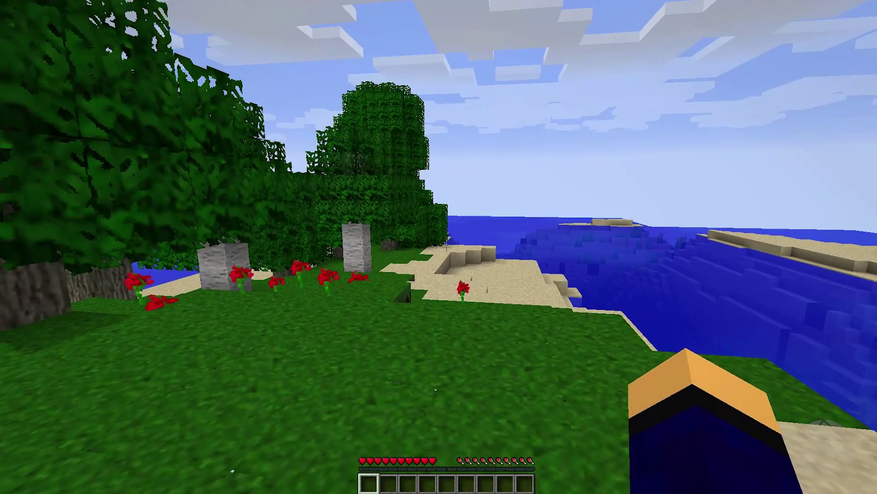
Check the server console for the player's join, then return to the game.
key(alt+Tab)
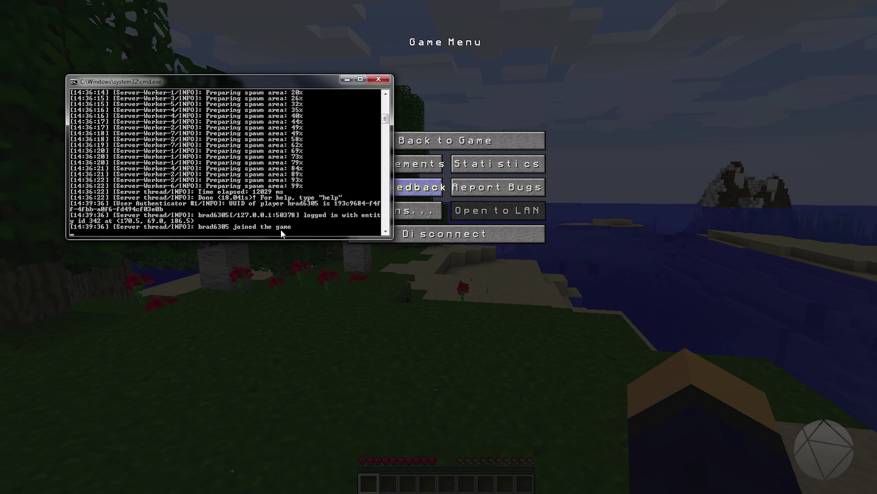
click(347, 79)
click(446, 140)
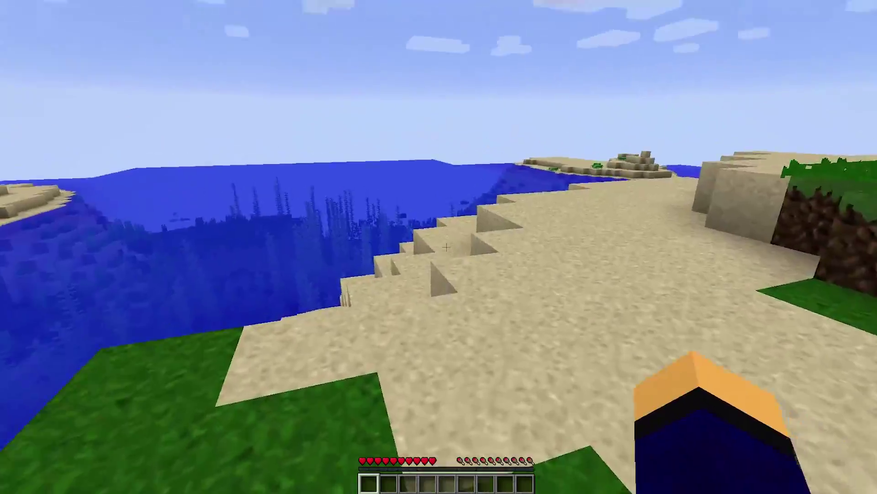
Walk to the oak trees, mine a log, and hit a second trunk.
key(w)
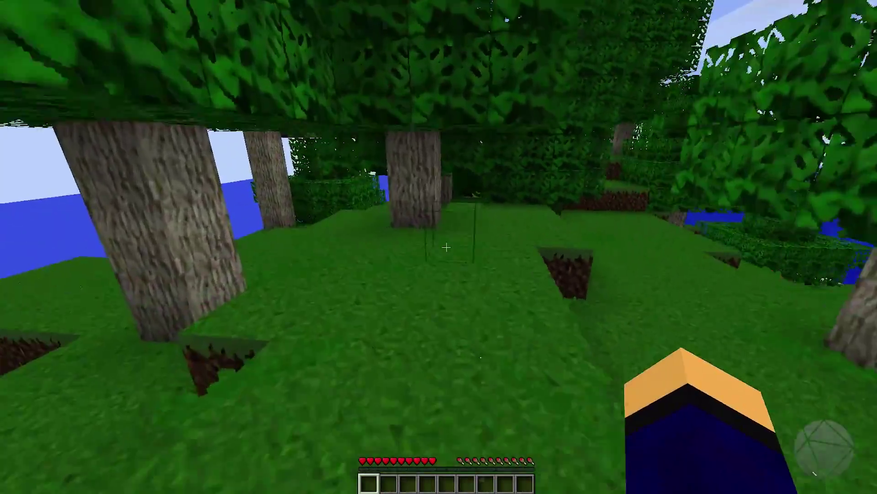
key(w)
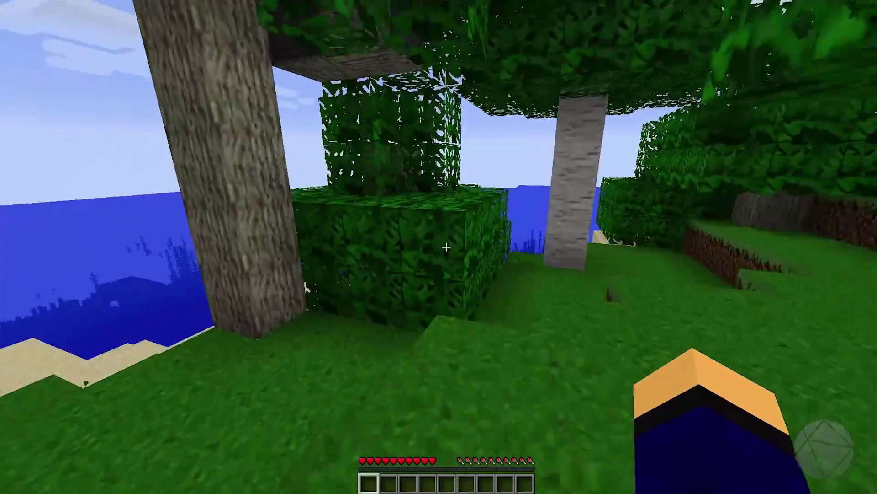
key(w)
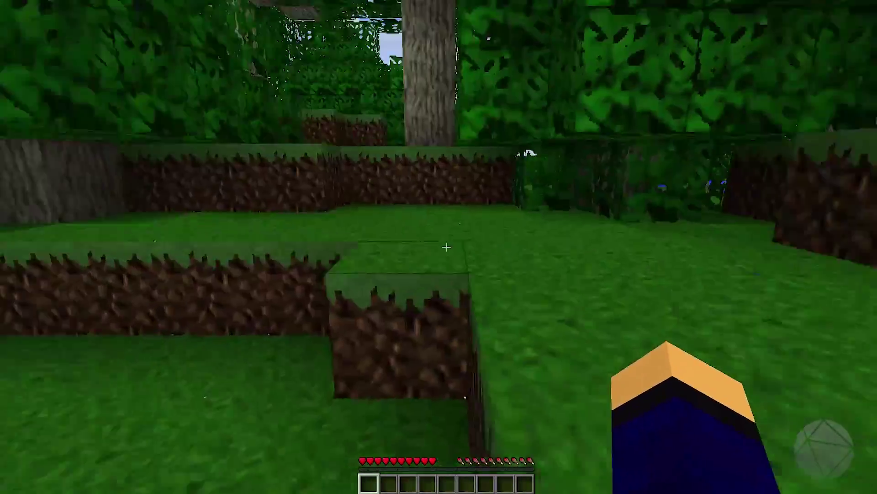
key(w)
click(446, 247)
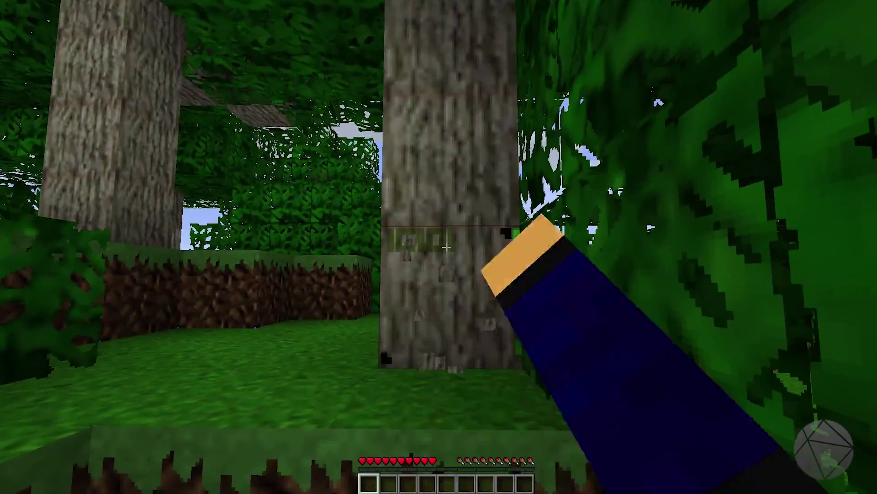
drag(446, 247, 447, 247)
key(w)
click(447, 247)
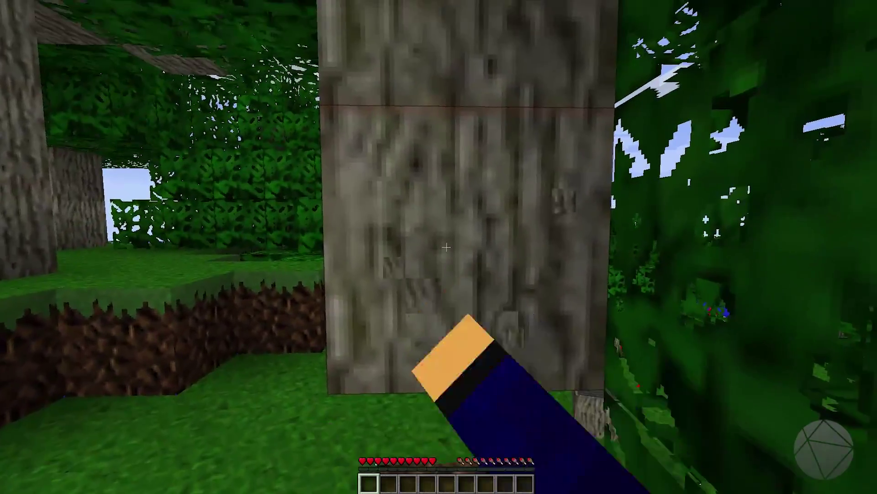
key(s)
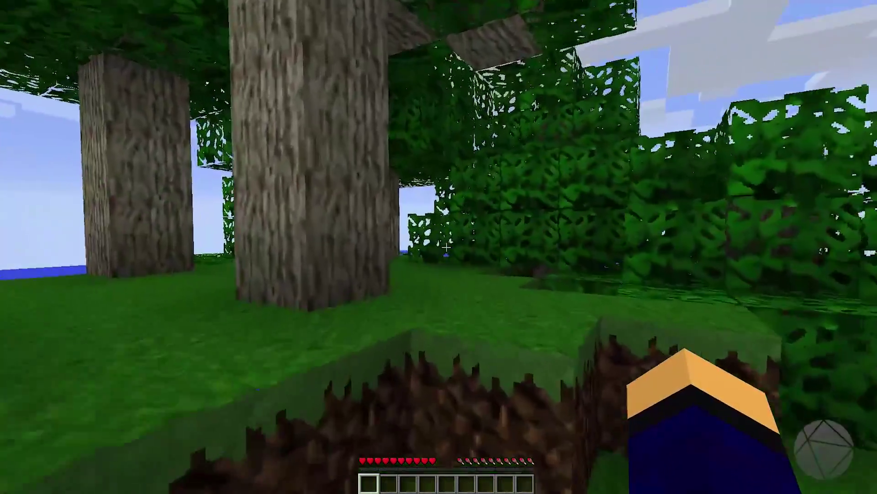